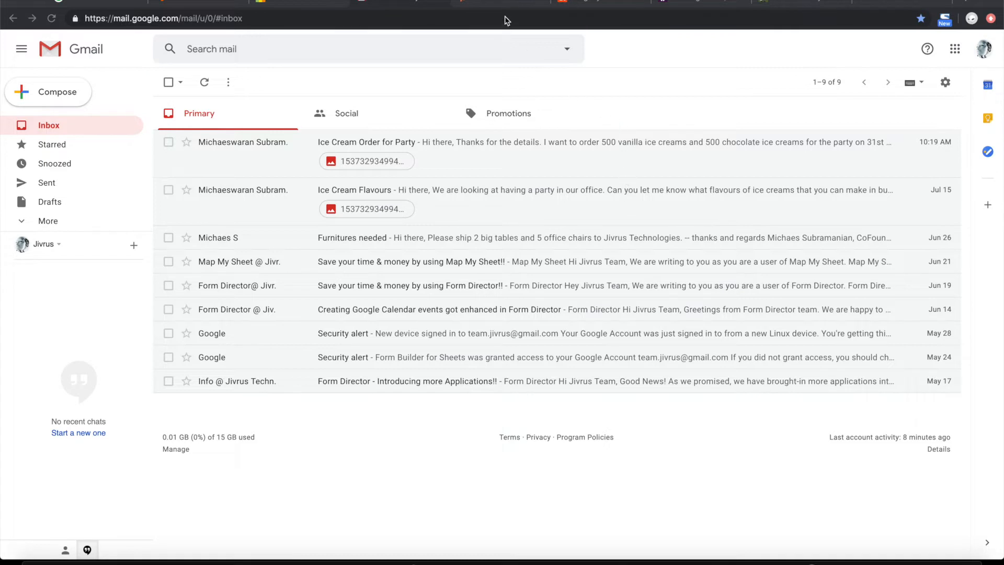
Look through the open HubSpot contacts, Insightly dashboard, Slack #cateringorders channel and Trello order board, and return to the Gmail inbox
{"action": "left_click", "coordinate": [488, 3]}
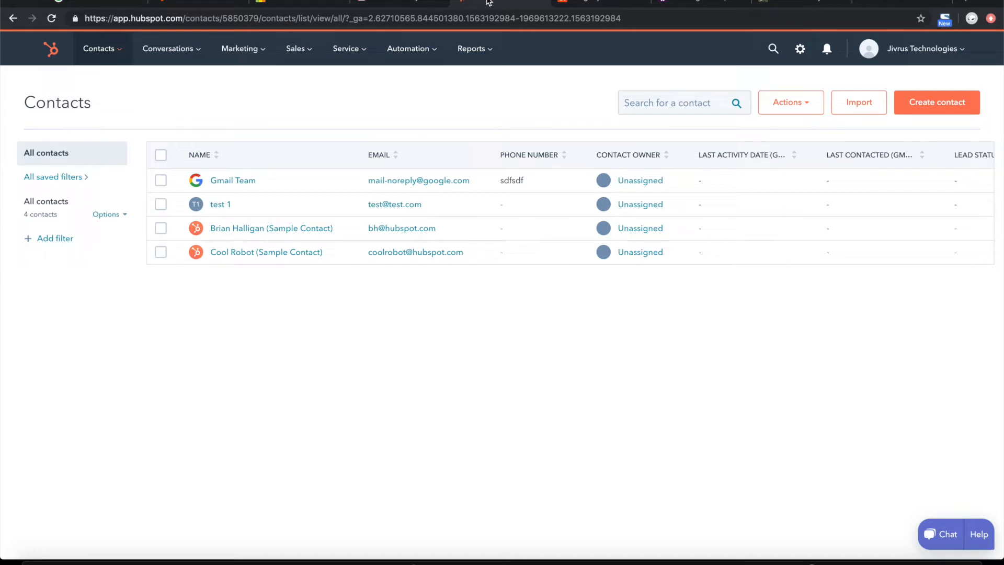
{"action": "left_click", "coordinate": [578, 2]}
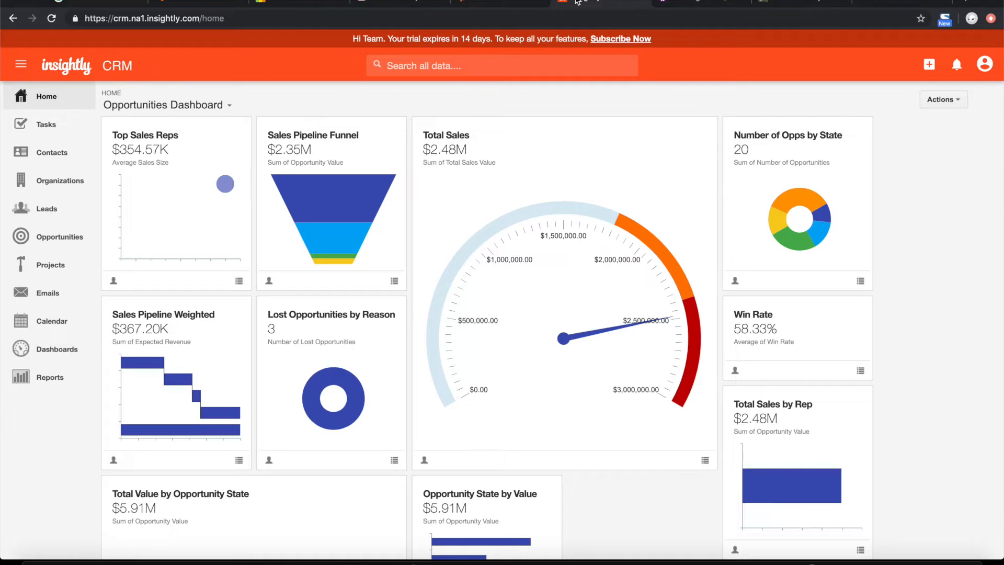
{"action": "left_click", "coordinate": [695, 2]}
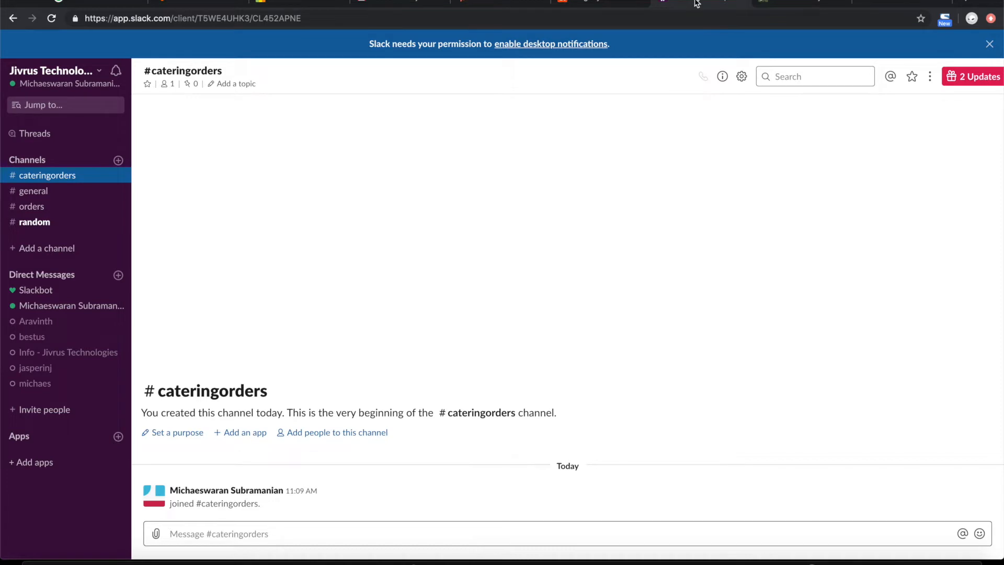
{"action": "left_click", "coordinate": [780, 3]}
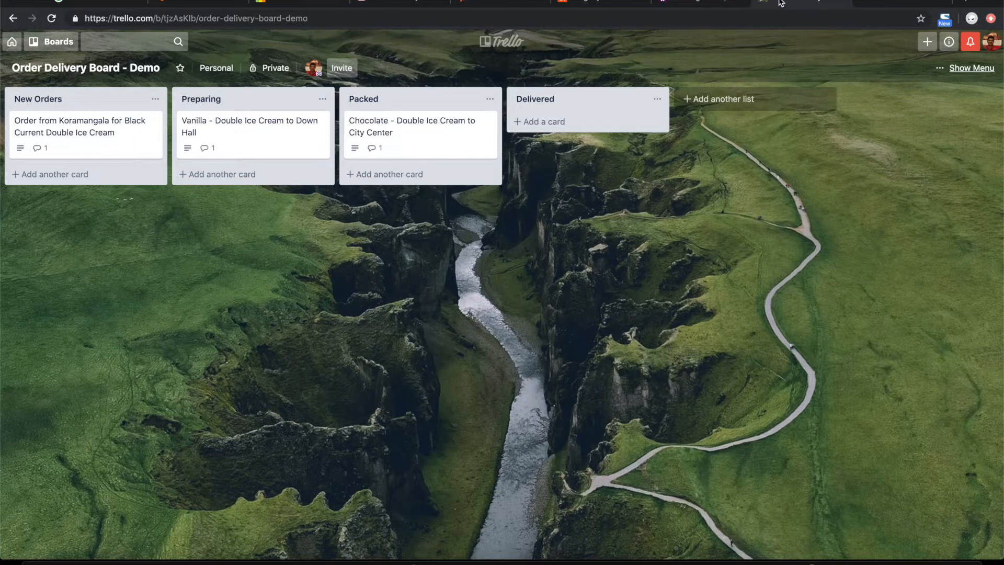
{"action": "left_click", "coordinate": [781, 3]}
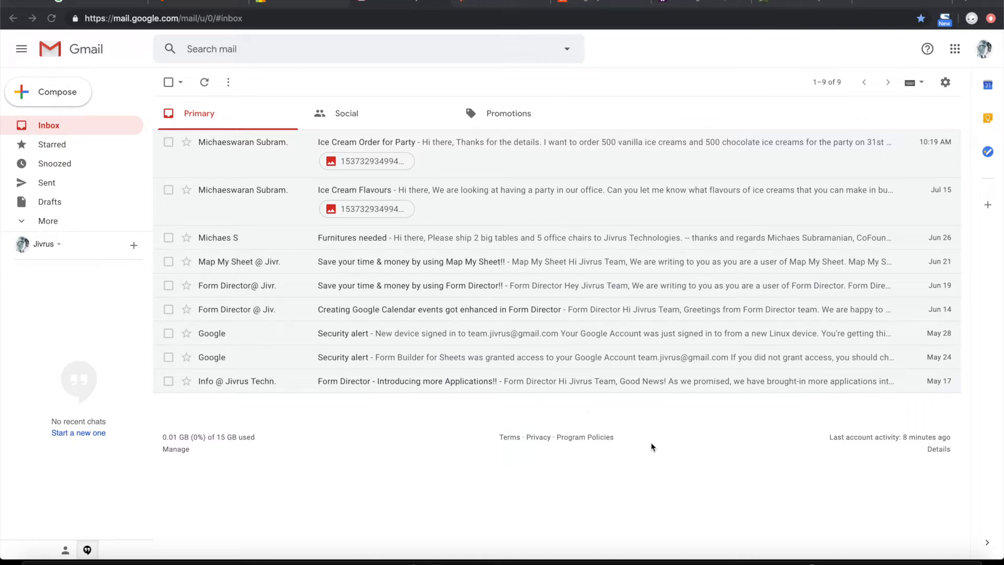
Search the G Suite Marketplace for the Mail Director add-on and open its listing
{"action": "left_click", "coordinate": [988, 205]}
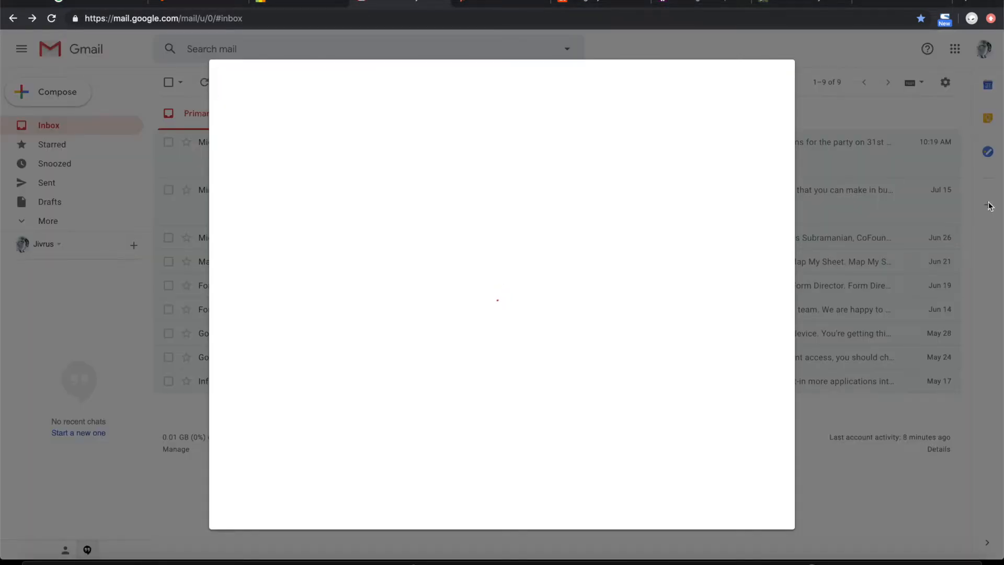
{"action": "left_click", "coordinate": [988, 206]}
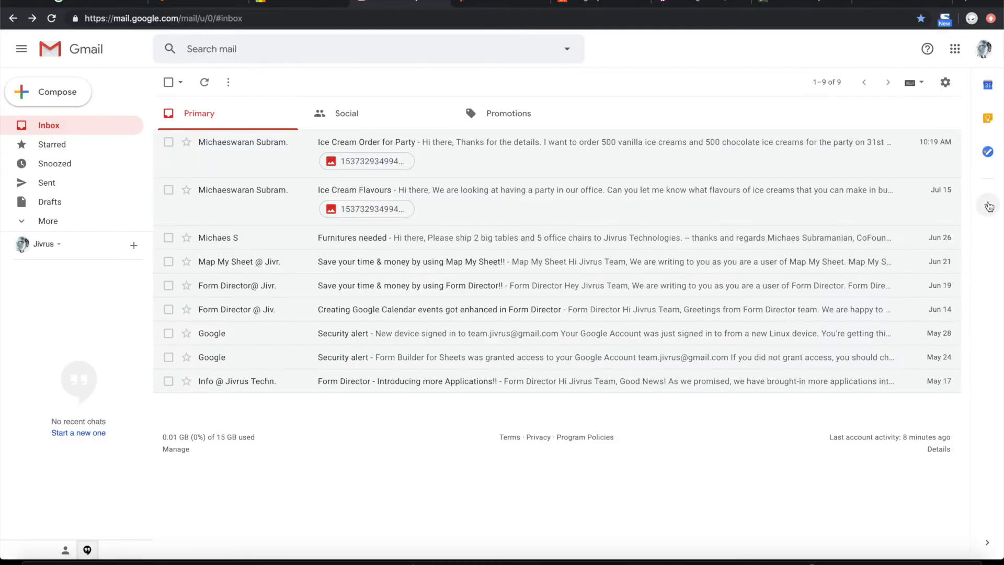
{"action": "left_click", "coordinate": [989, 206]}
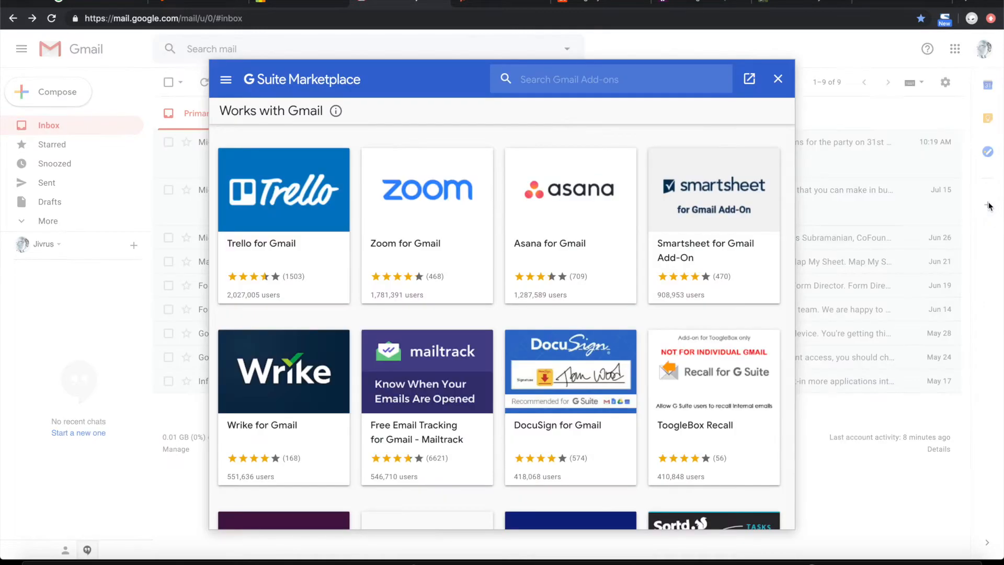
{"action": "left_click", "coordinate": [609, 78]}
{"action": "type", "text": "Mail Direc"}
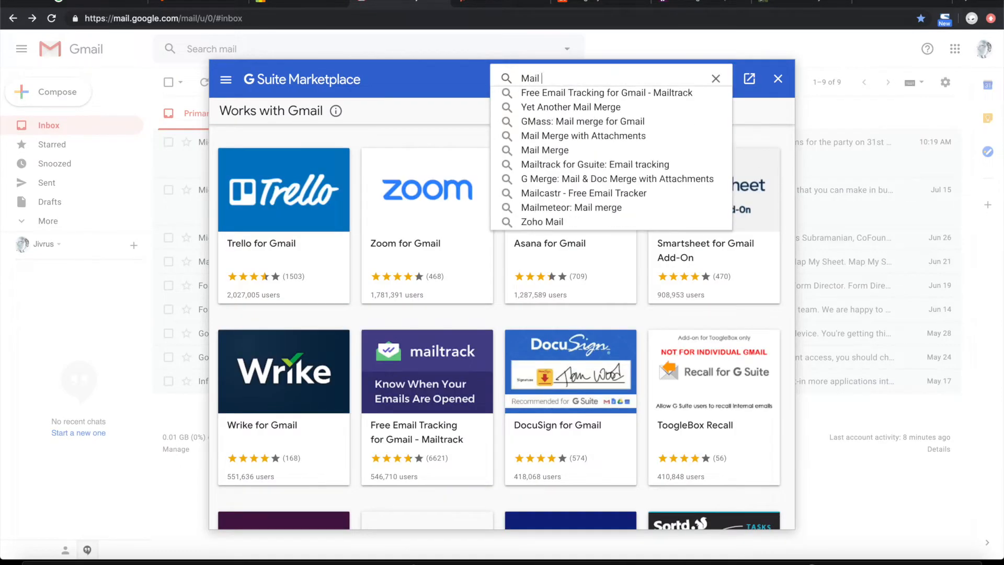
{"action": "type", "text": "tor"}
{"action": "key", "text": "Return"}
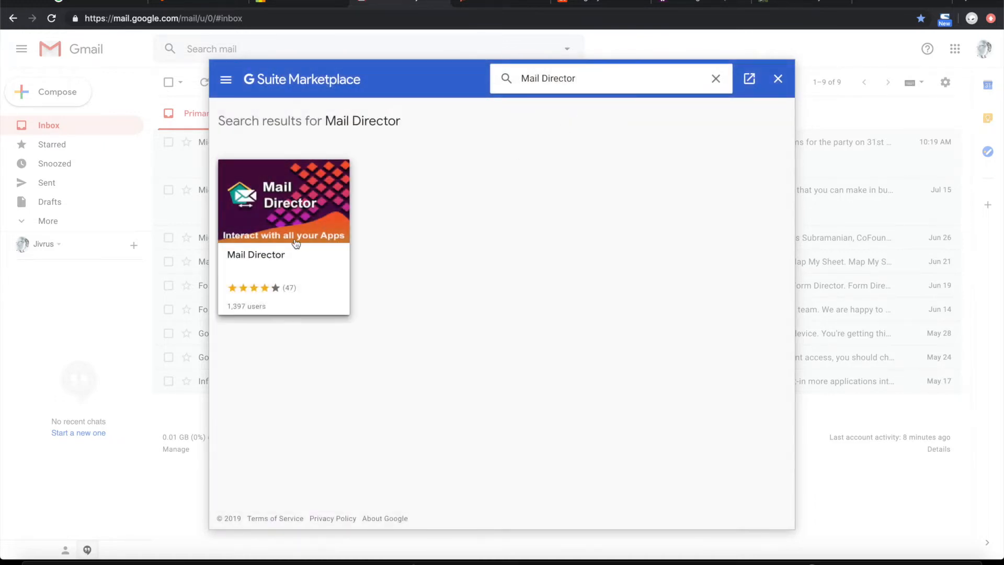
{"action": "left_click", "coordinate": [294, 239]}
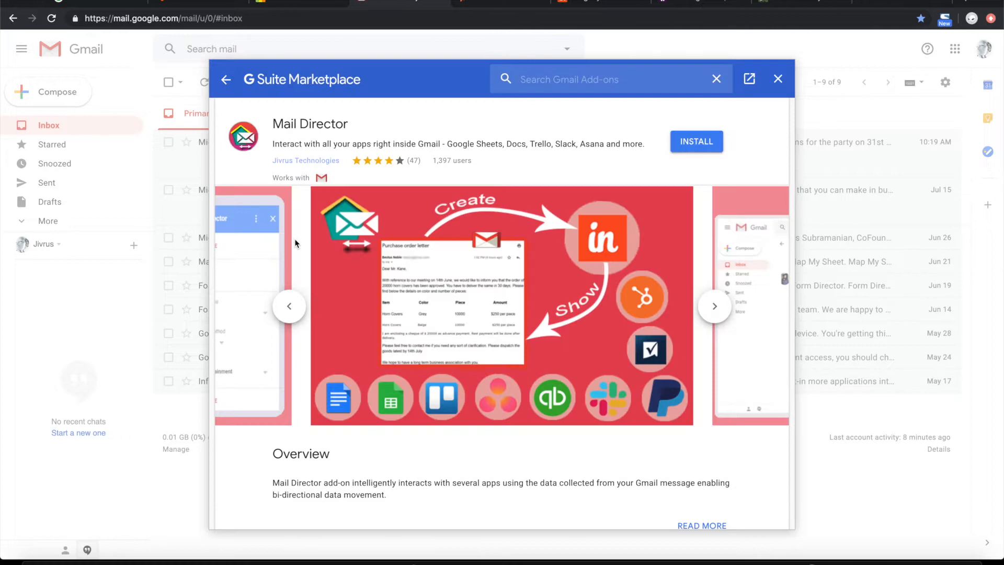
Install Mail Director, granting it access to the signed-in Google account, and close the marketplace
{"action": "left_click", "coordinate": [698, 142]}
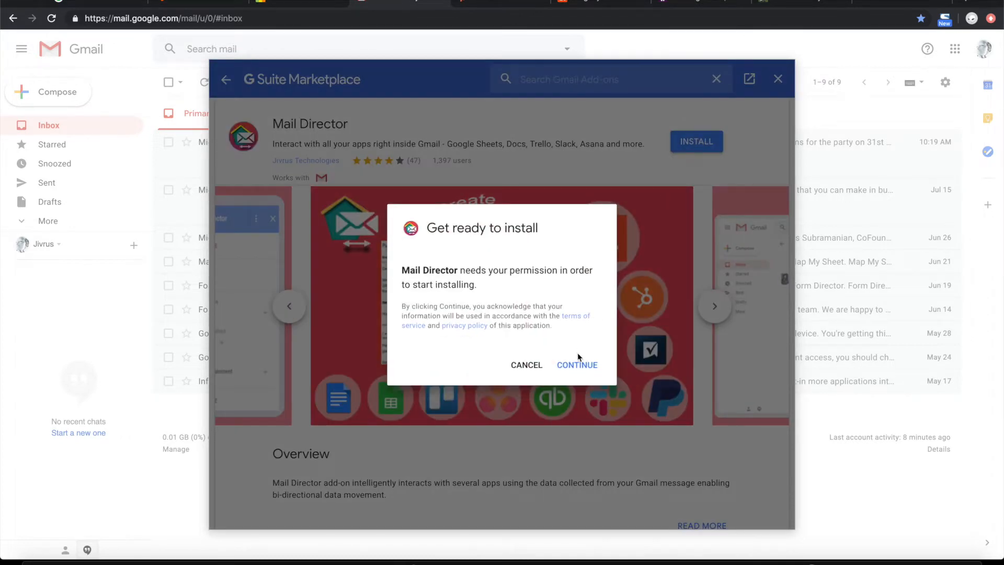
{"action": "left_click", "coordinate": [575, 365]}
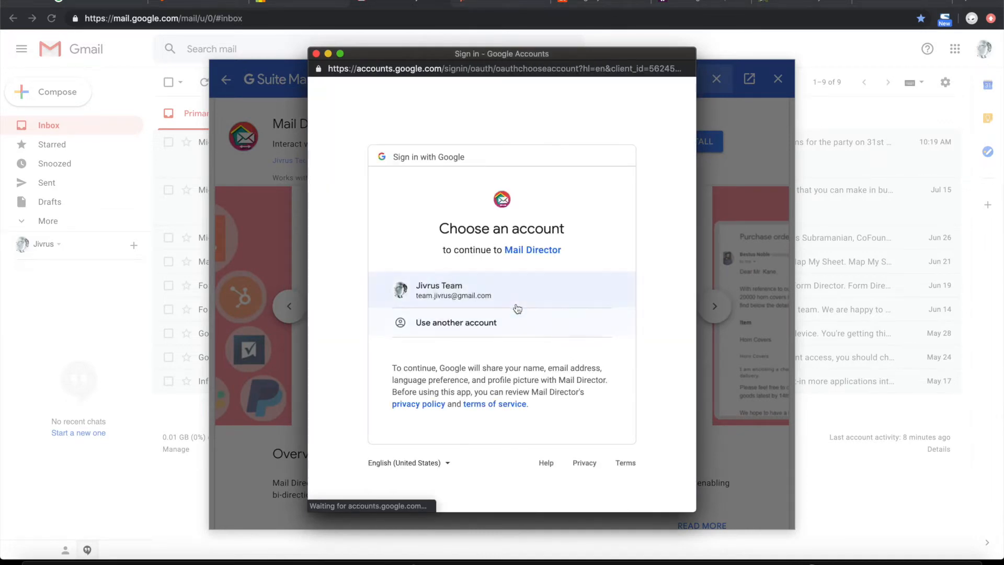
{"action": "left_click", "coordinate": [474, 288]}
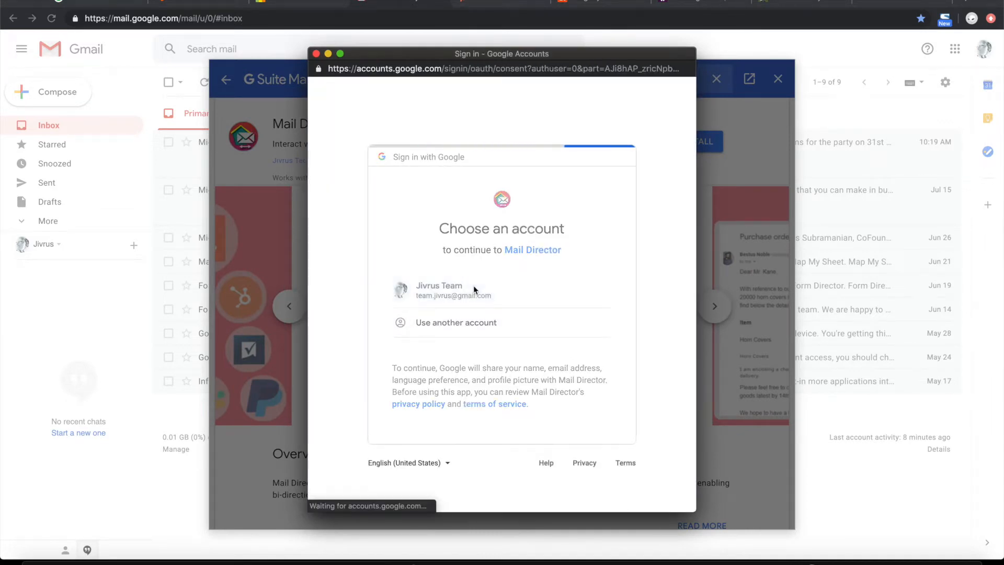
{"action": "scroll", "coordinate": [474, 289], "scroll_direction": "down", "scroll_amount": 5}
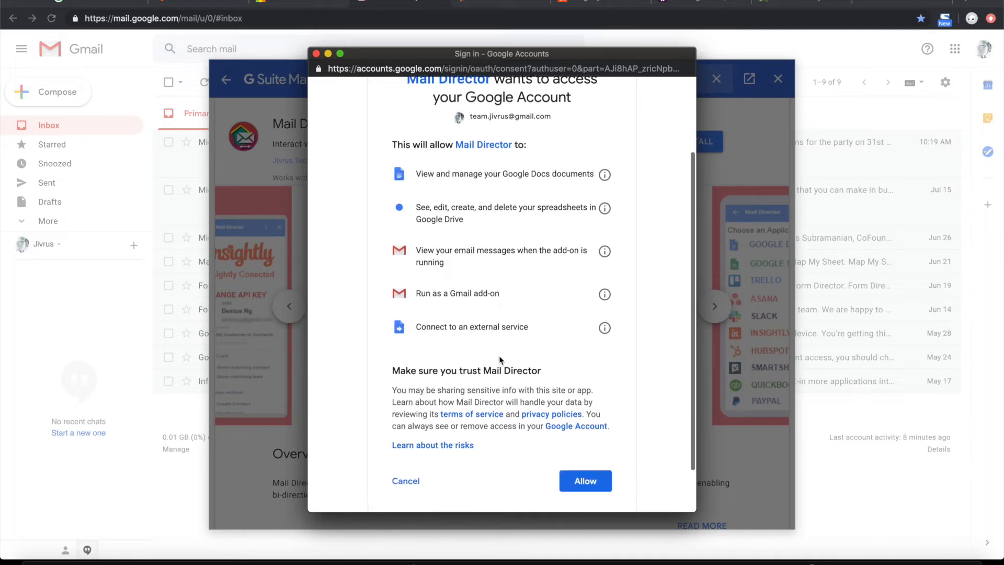
{"action": "left_click", "coordinate": [568, 421]}
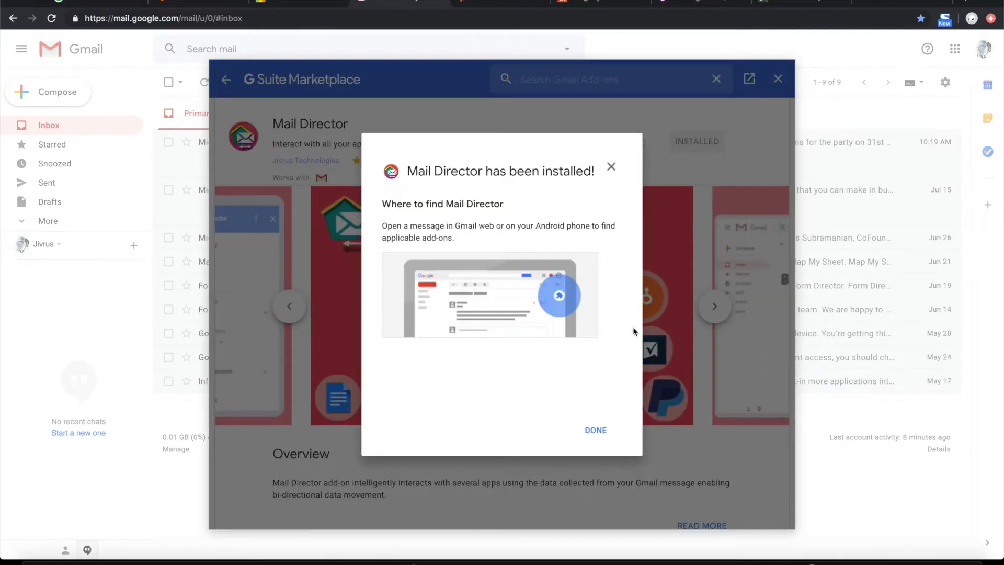
{"action": "left_click", "coordinate": [596, 431]}
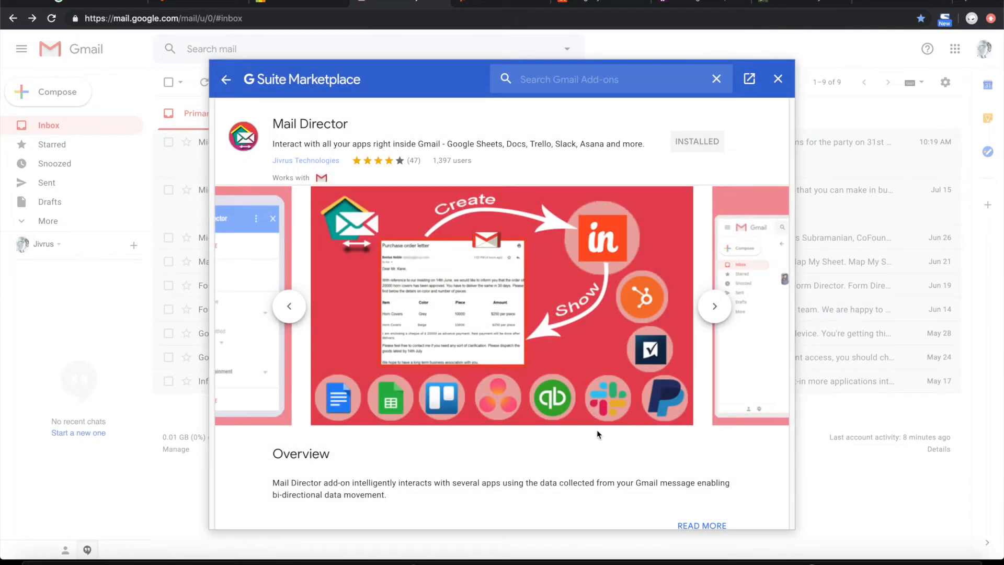
{"action": "left_click", "coordinate": [778, 80]}
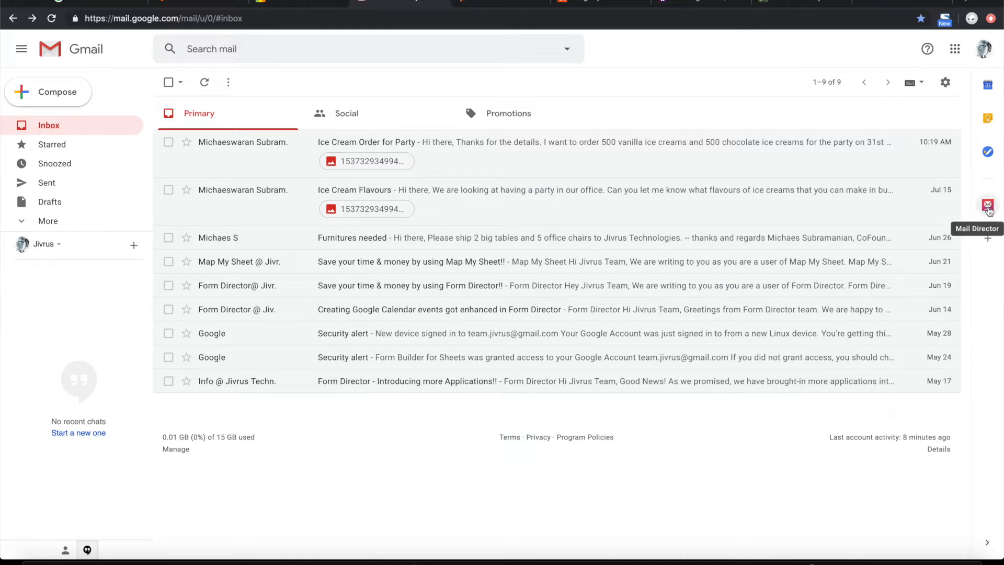
Open the Ice Cream Flavours email and start a new HubSpot service for it in Mail Director
{"action": "left_click", "coordinate": [535, 197]}
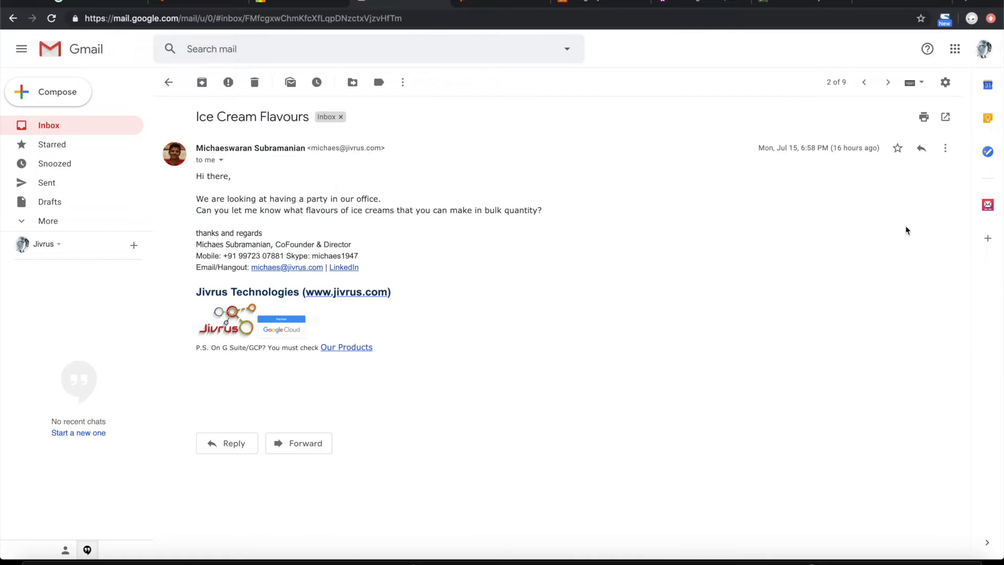
{"action": "left_click", "coordinate": [988, 205]}
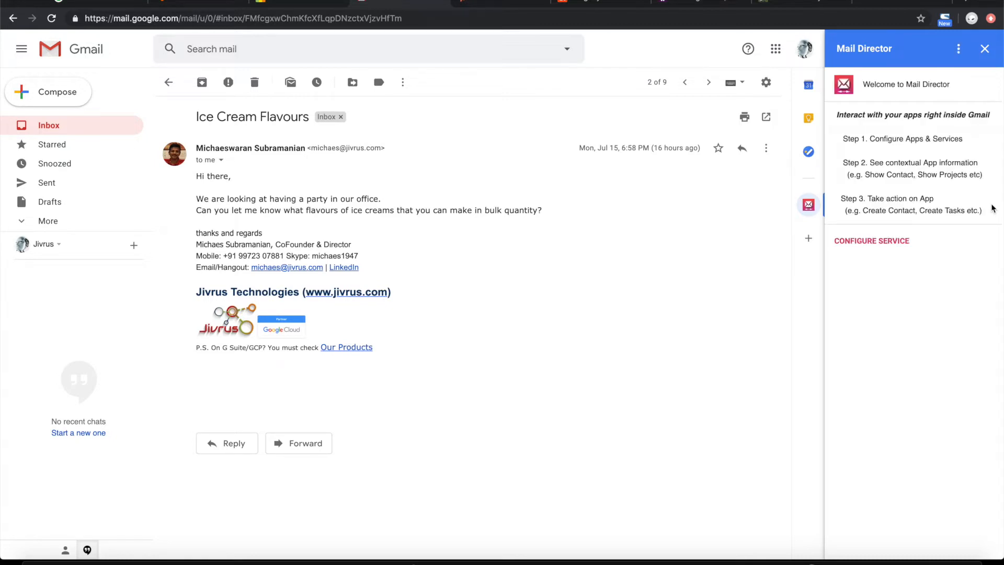
{"action": "left_click", "coordinate": [877, 241]}
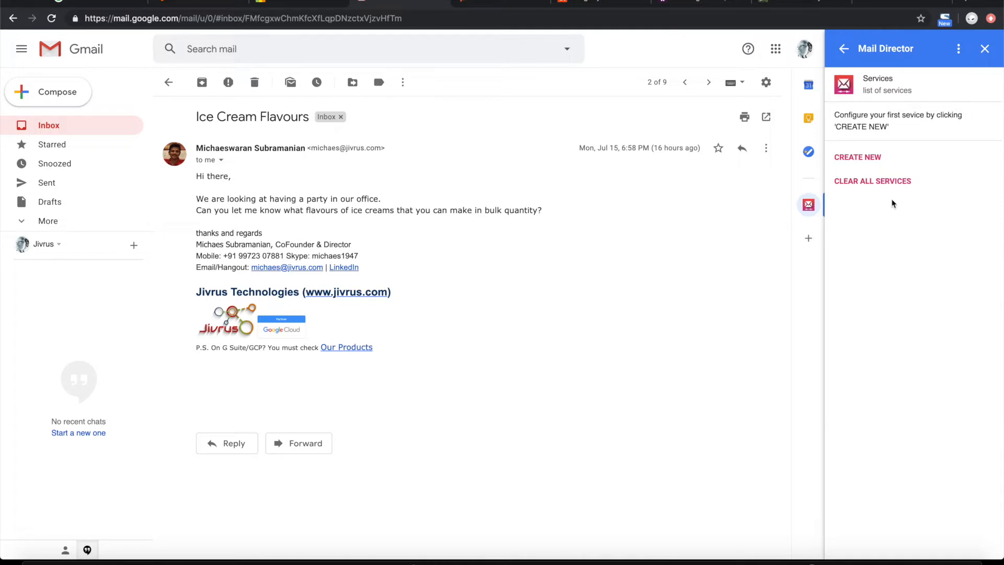
{"action": "left_click", "coordinate": [870, 156]}
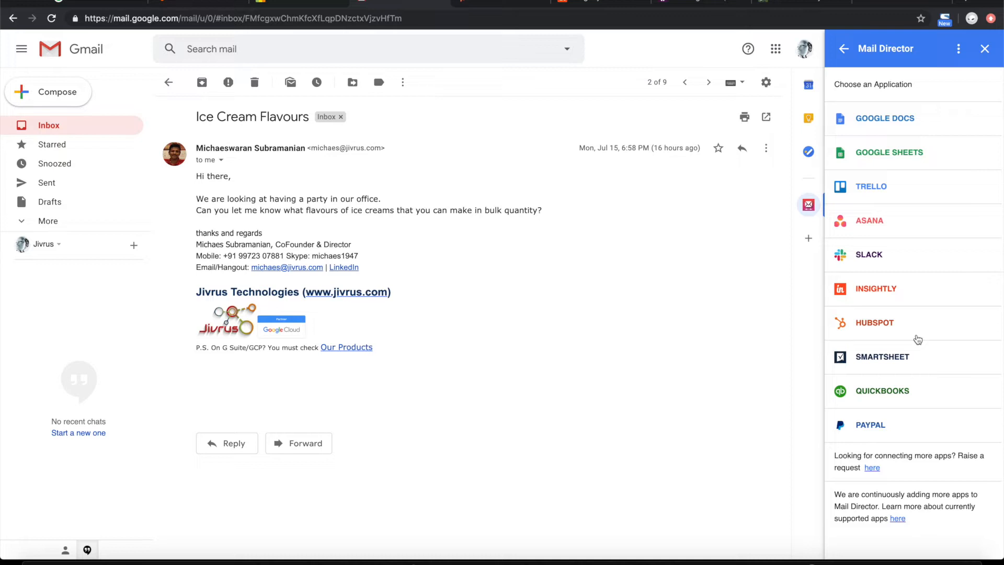
{"action": "left_click", "coordinate": [878, 323]}
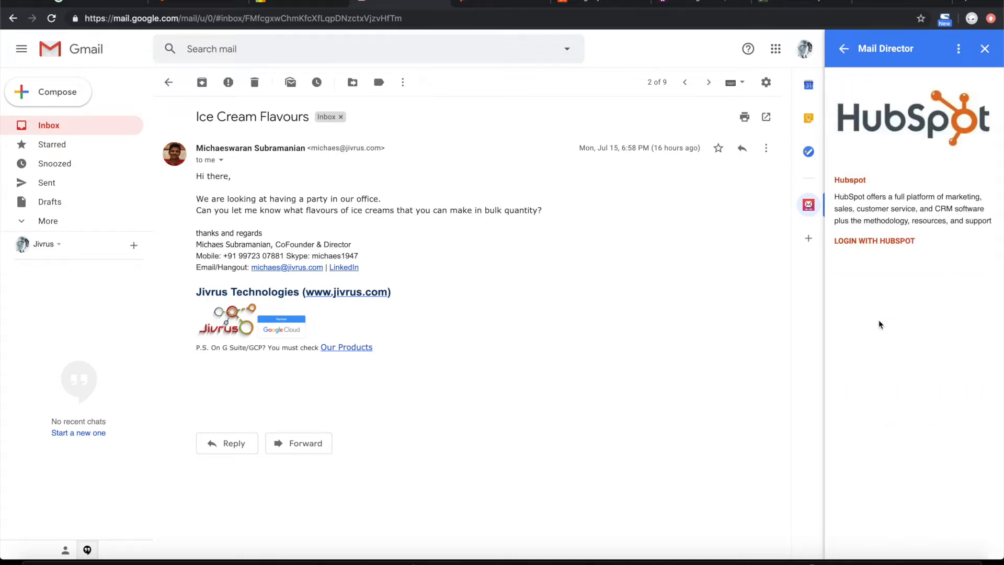
Connect Mail Director to HubSpot by authorizing the Jivrus Technologies account, and close the authorization window
{"action": "left_click", "coordinate": [875, 242]}
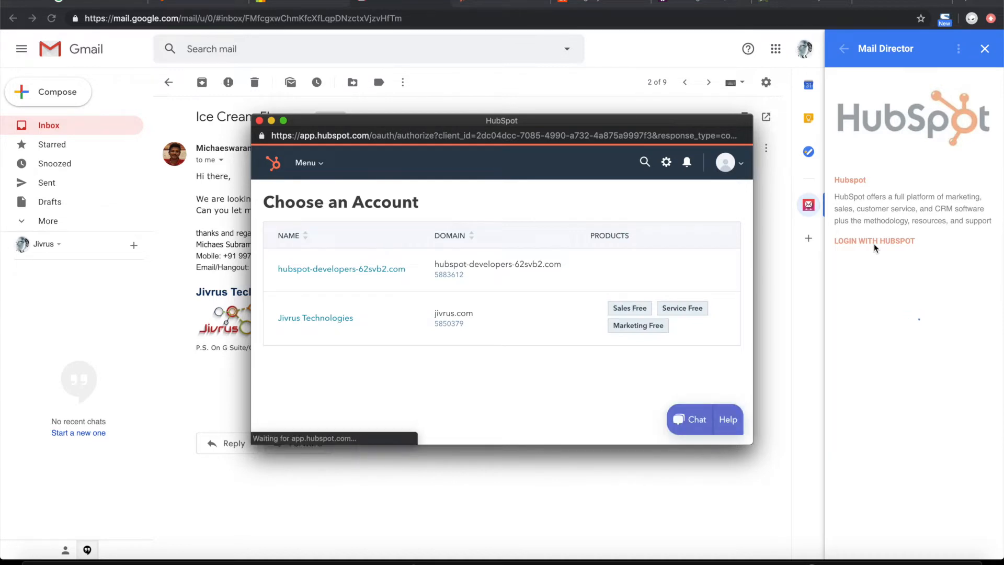
{"action": "left_click", "coordinate": [373, 325]}
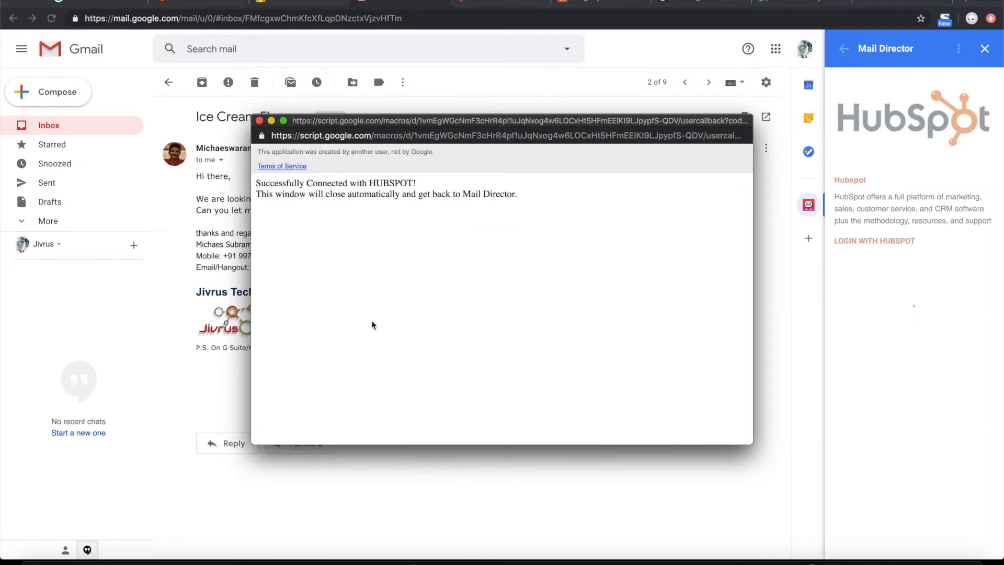
{"action": "left_click", "coordinate": [260, 121]}
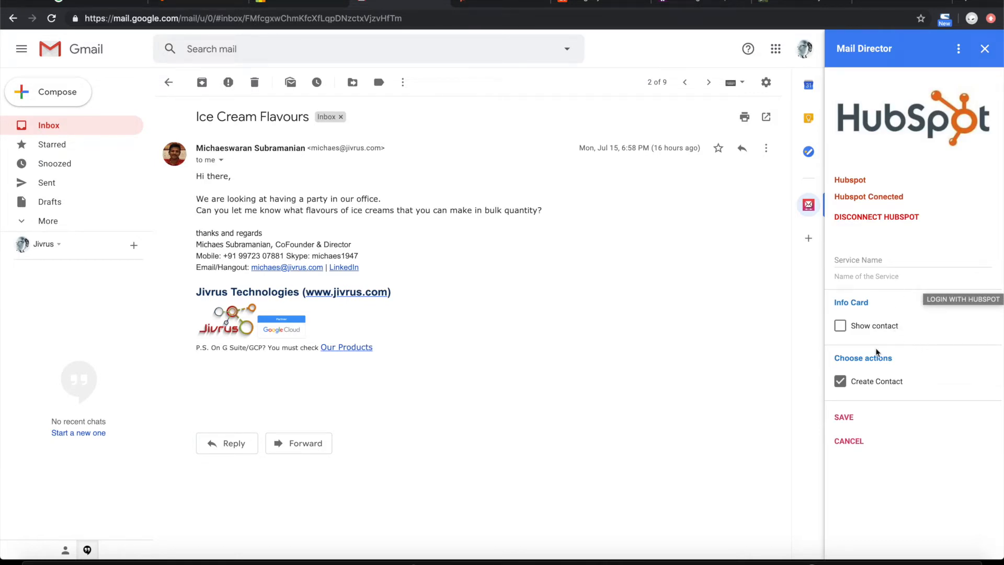
Enable Show contact for the HubSpot service, name it Contact Management and save it
{"action": "left_click", "coordinate": [840, 327]}
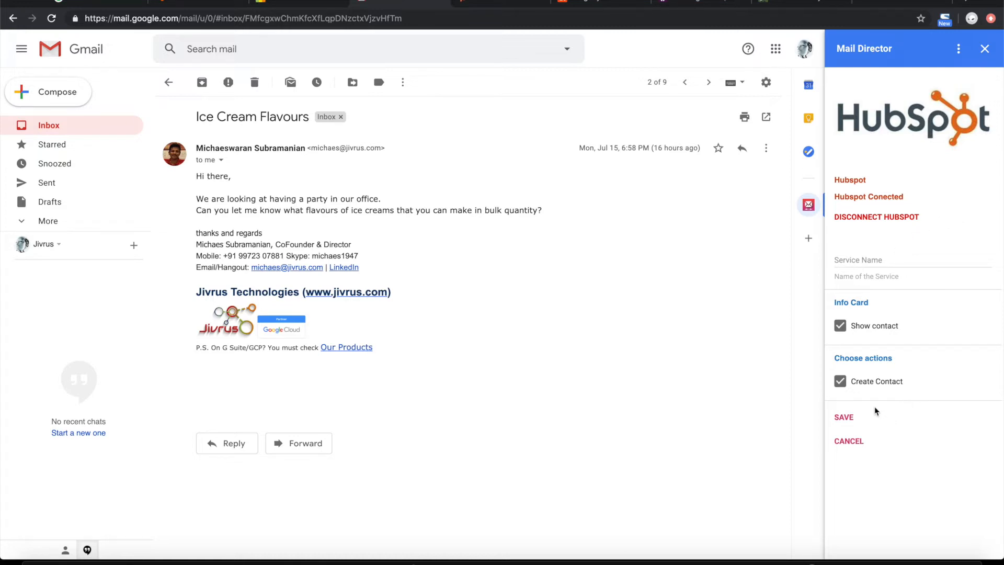
{"action": "left_click", "coordinate": [889, 255]}
{"action": "type", "text": "Contact Management"}
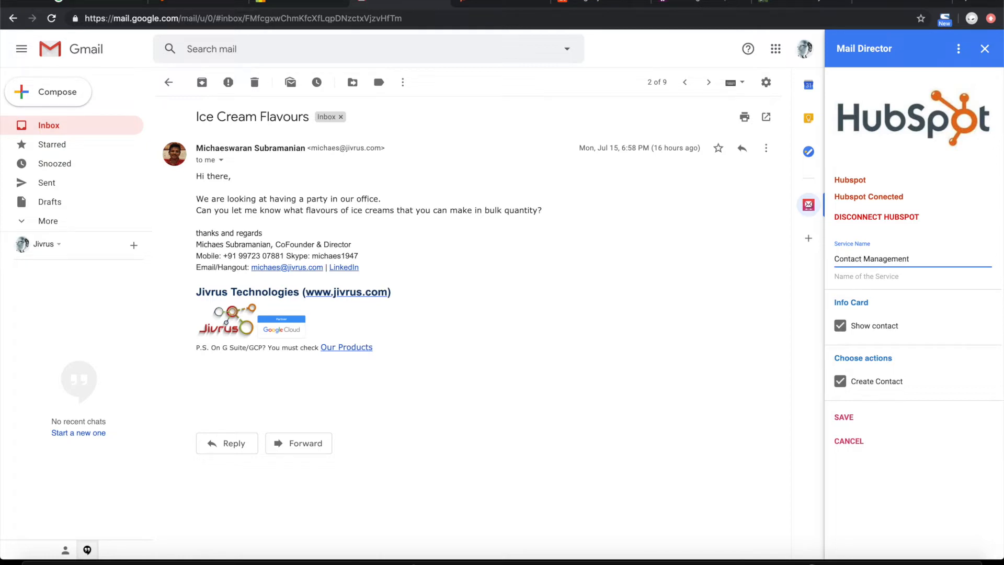
{"action": "left_click", "coordinate": [844, 418]}
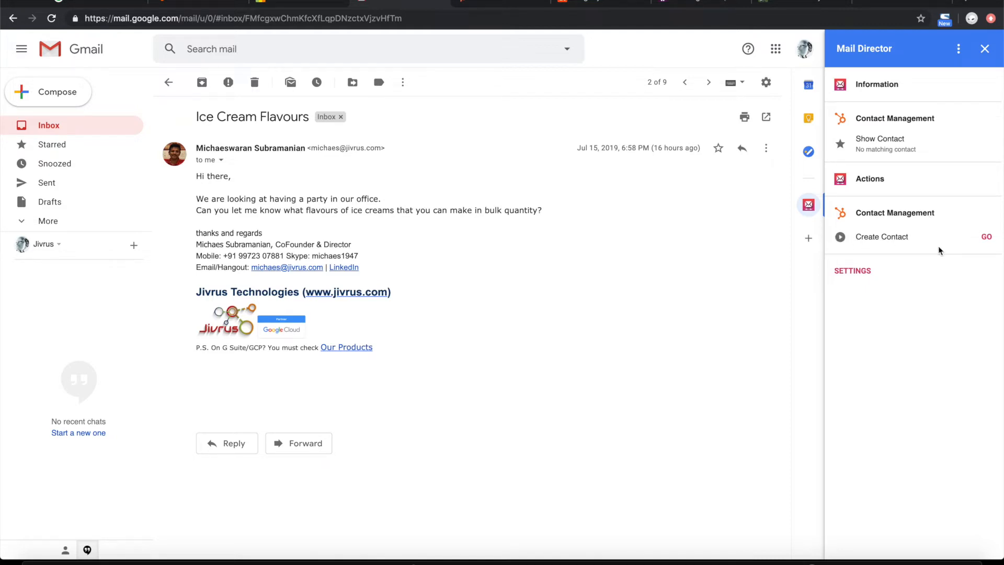
Start the Create Contact action for the email's sender and set the company to Jivrus Technologies
{"action": "left_click", "coordinate": [986, 238]}
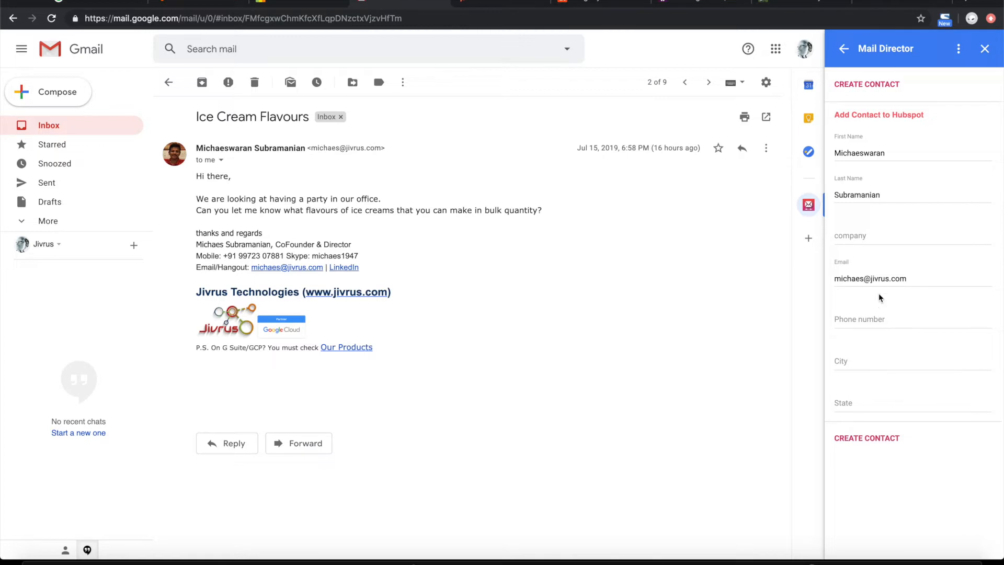
{"action": "left_click", "coordinate": [869, 238]}
{"action": "type", "text": "Jivr"}
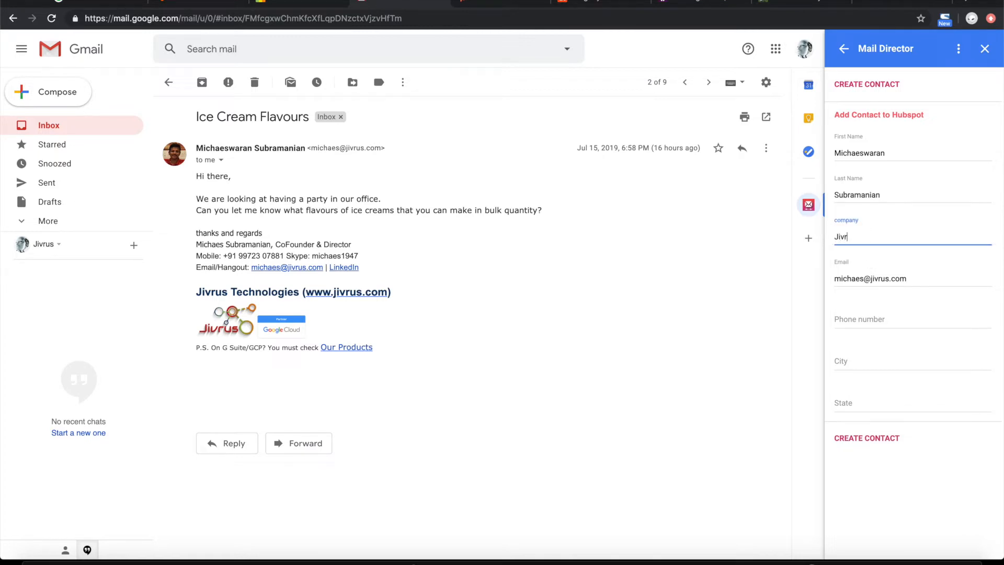
{"action": "type", "text": "us Technologies"}
{"action": "key", "text": "Tab"}
Set the contact's city to Bengaluru and state to Karnataka, and create the contact in HubSpot
{"action": "left_click", "coordinate": [851, 324]}
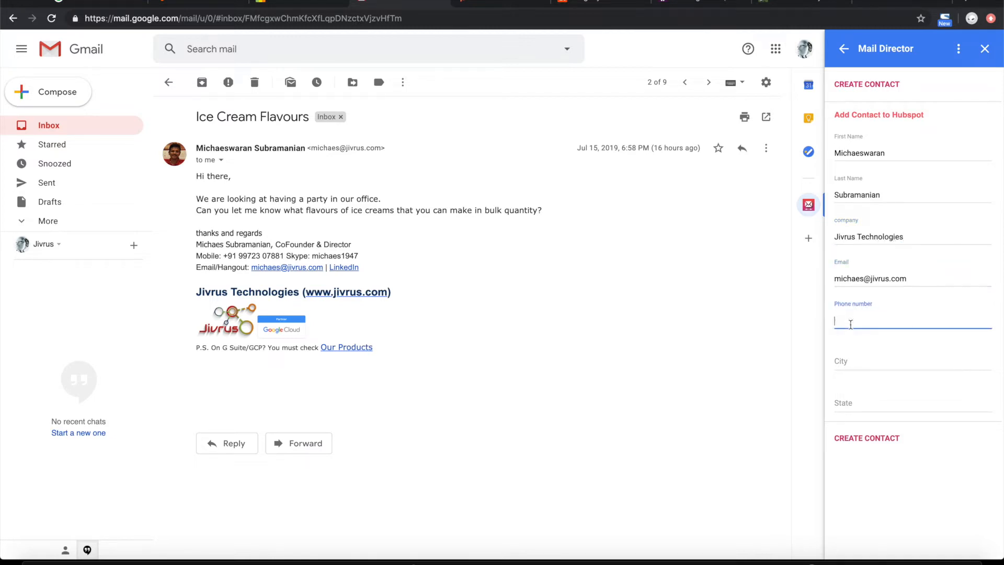
{"action": "left_click", "coordinate": [851, 361]}
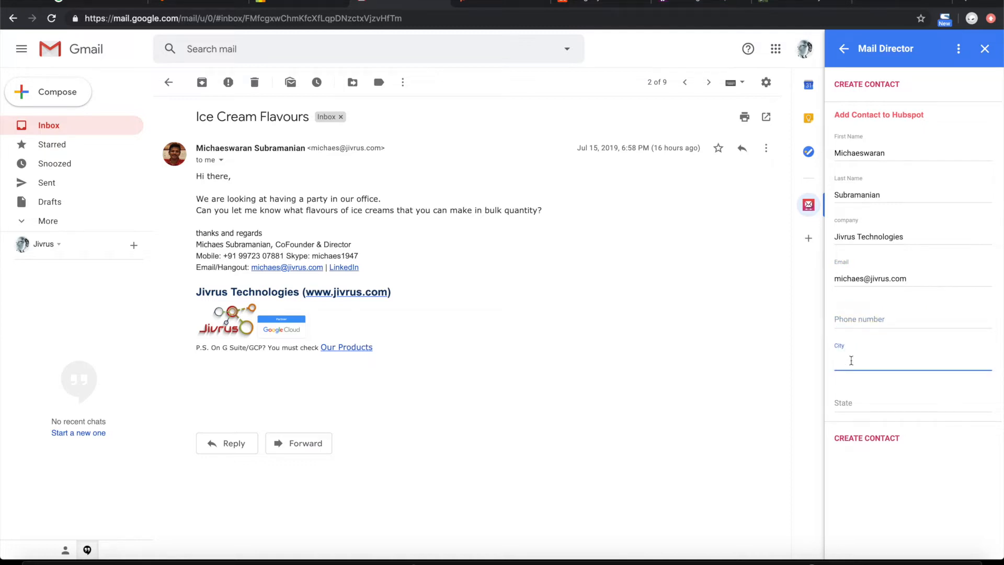
{"action": "type", "text": "Bengaluru"}
{"action": "key", "text": "Tab"}
{"action": "type", "text": "Ka"}
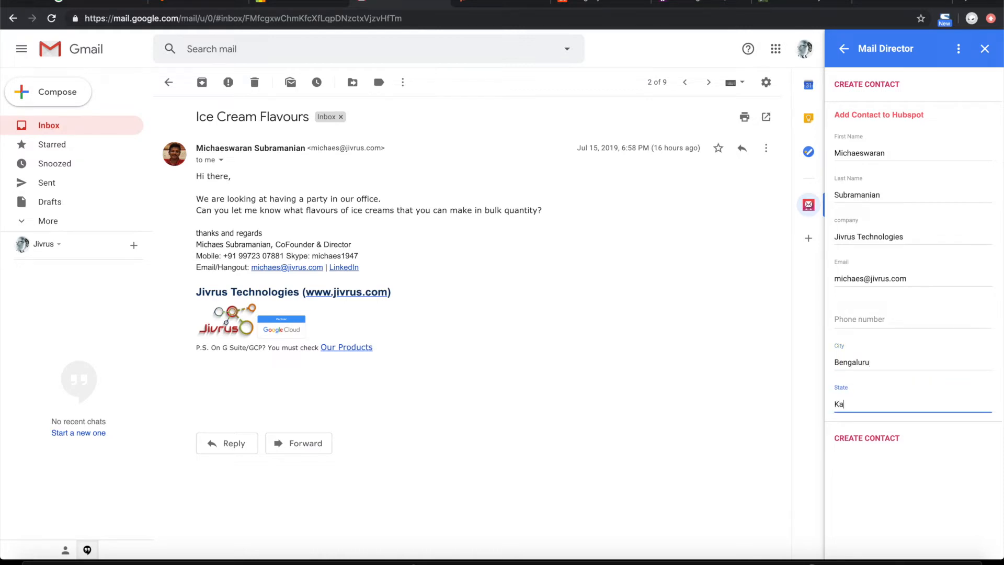
{"action": "type", "text": "rnatalaka"}
{"action": "left_click", "coordinate": [865, 440]}
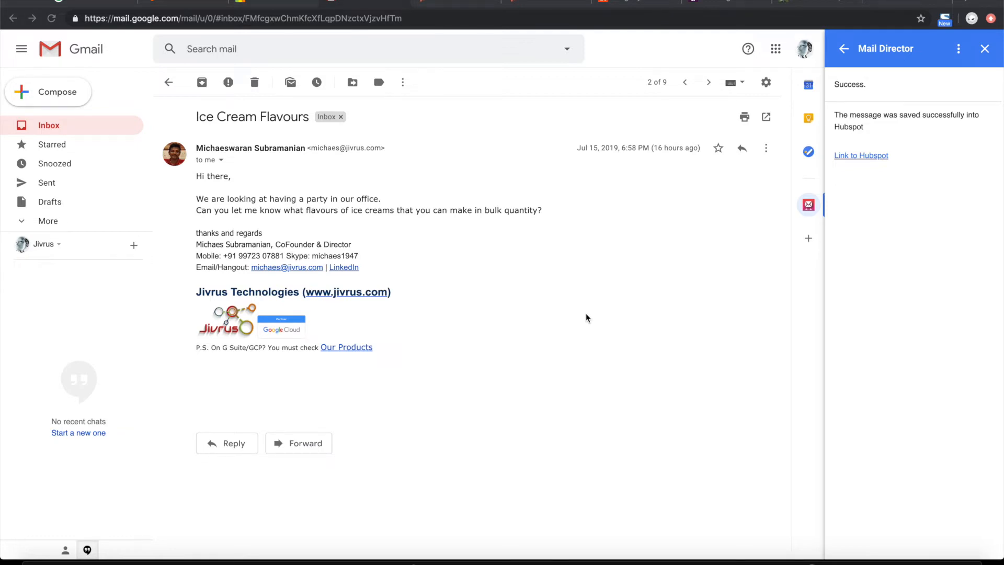
View the newly created contact record in HubSpot and return to the Gmail inbox
{"action": "left_click", "coordinate": [856, 156]}
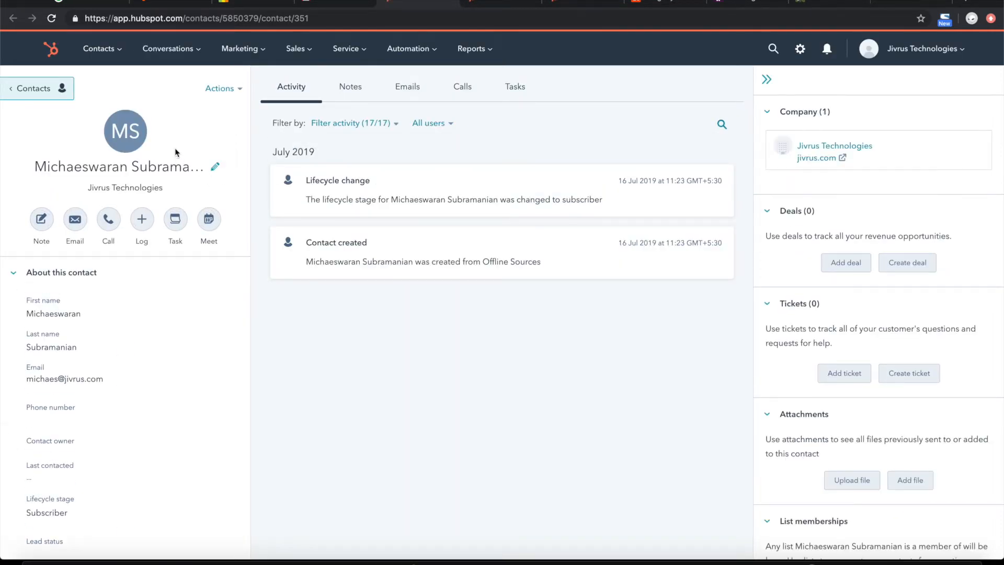
{"action": "left_click", "coordinate": [332, 4]}
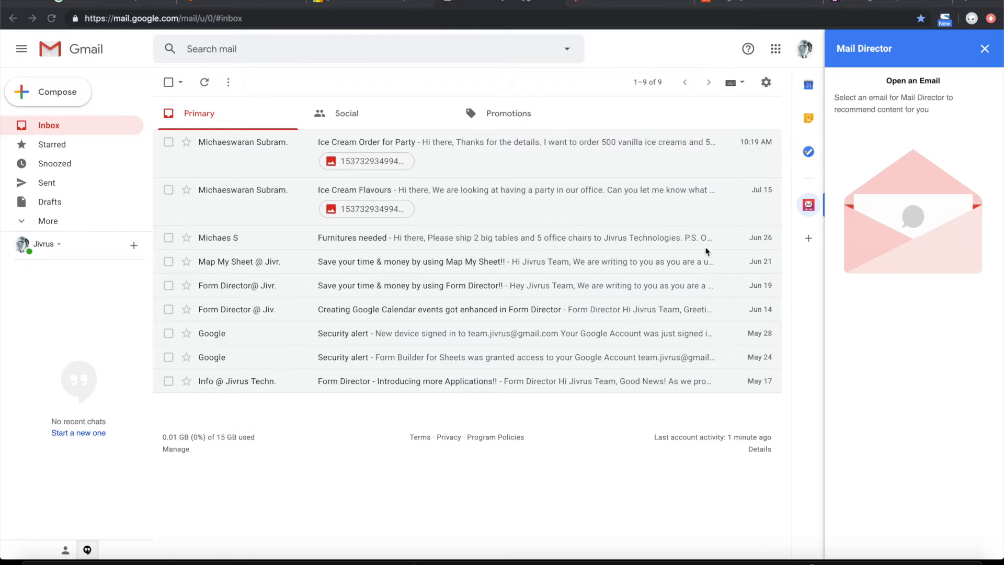
Open the Ice Cream Order for Party email, check the sender's linked HubSpot contact record, and return to the email
{"action": "left_click", "coordinate": [460, 145]}
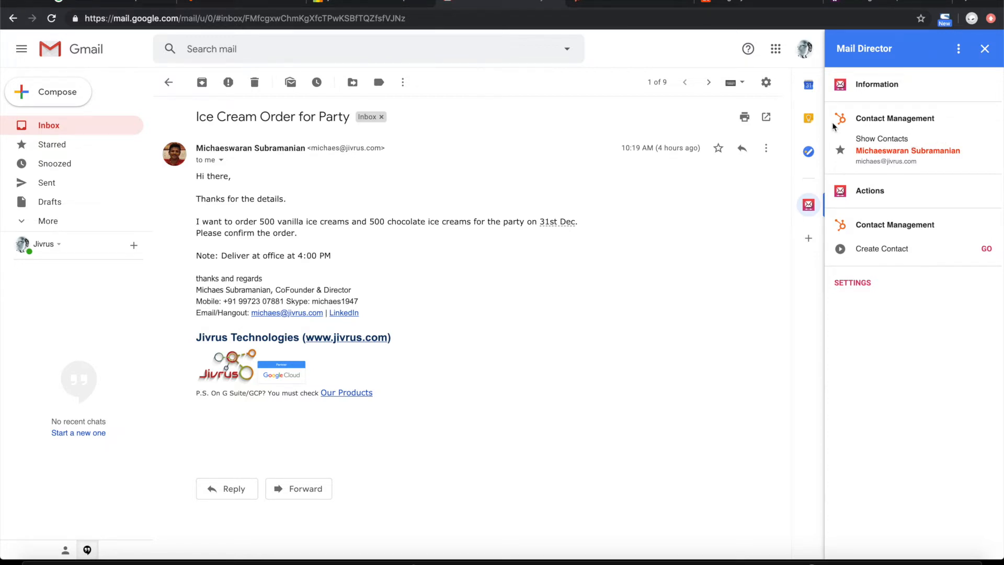
{"action": "left_click", "coordinate": [936, 155]}
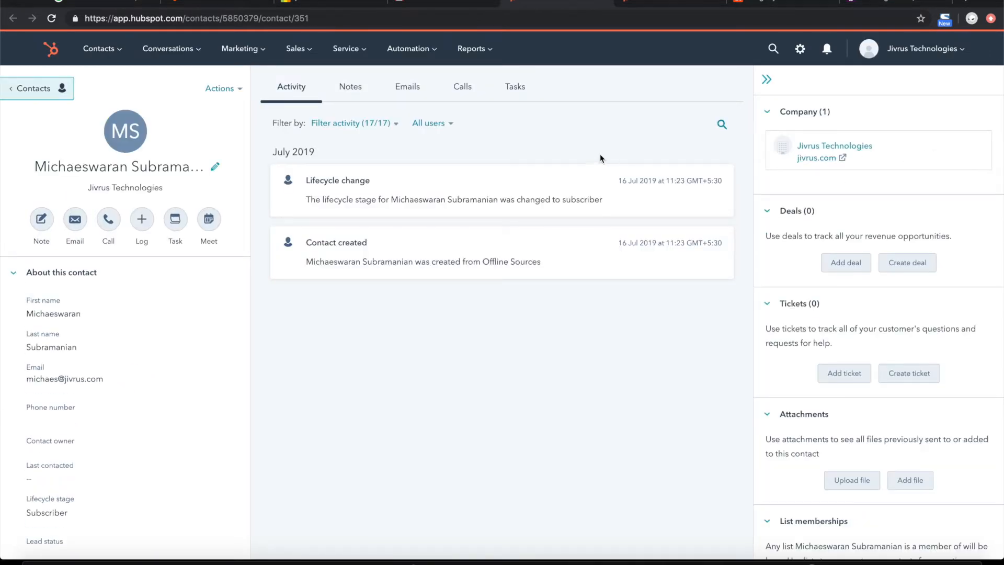
{"action": "left_click", "coordinate": [430, 2]}
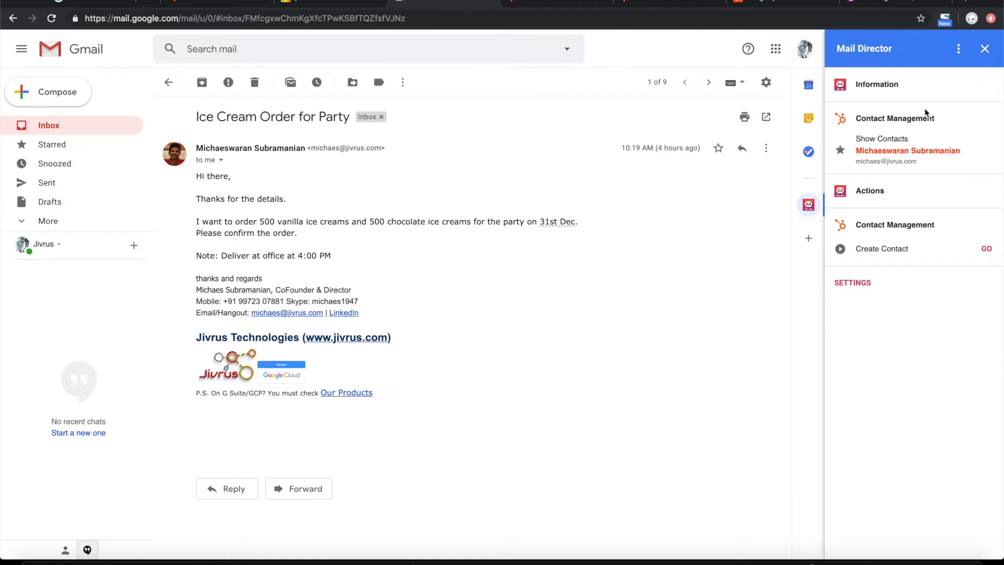
Start creating a new Mail Director service for Insightly, ready for its API key
{"action": "left_click", "coordinate": [858, 283]}
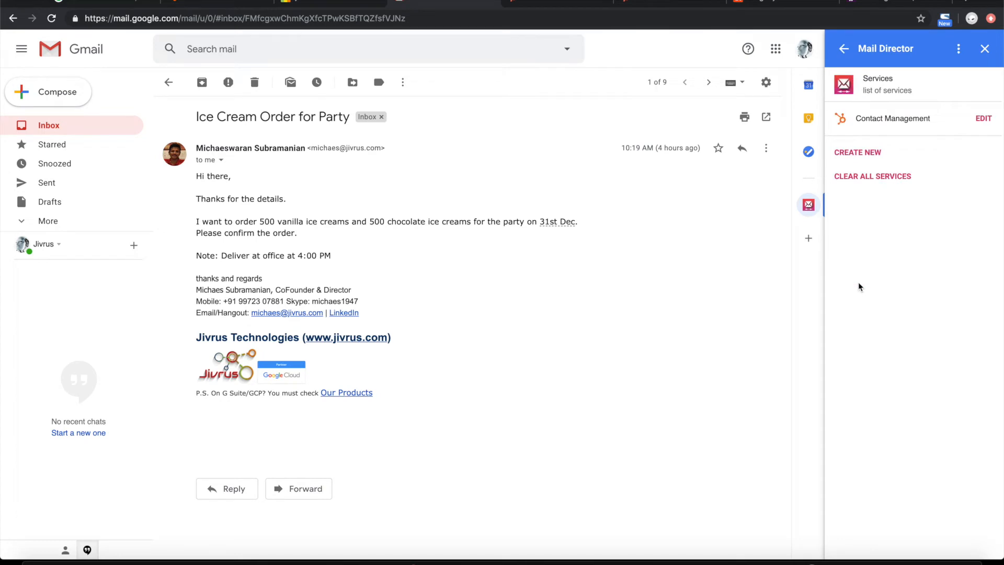
{"action": "left_click", "coordinate": [858, 154]}
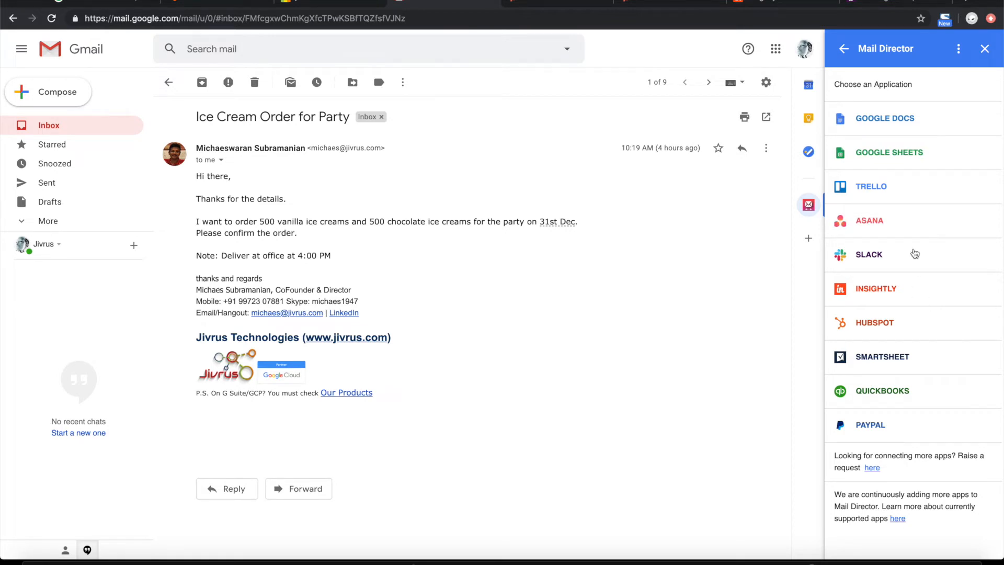
{"action": "left_click", "coordinate": [882, 288]}
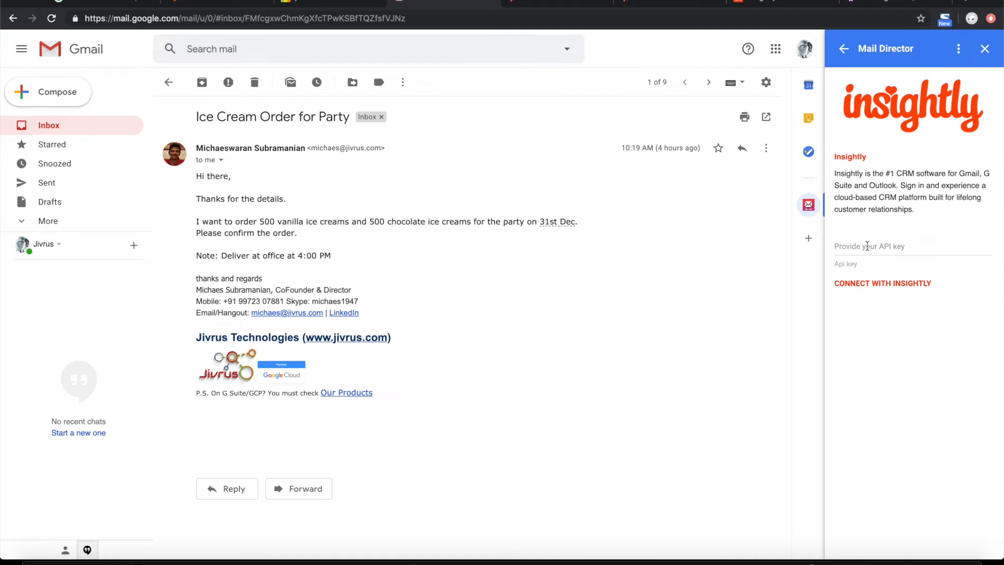
{"action": "left_click", "coordinate": [867, 245]}
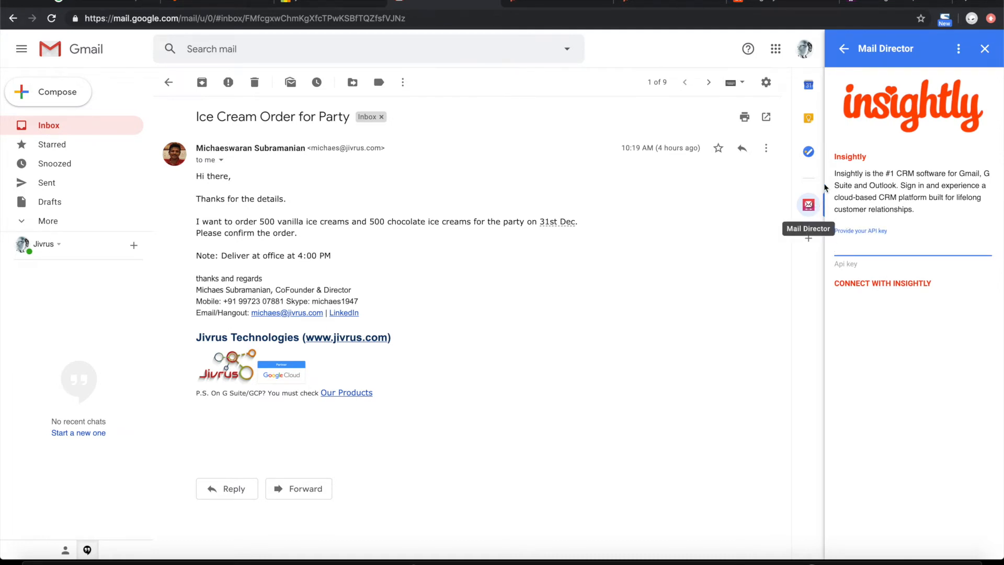
Switch to Insightly and copy the API key from the account's User Settings
{"action": "left_click", "coordinate": [757, 5]}
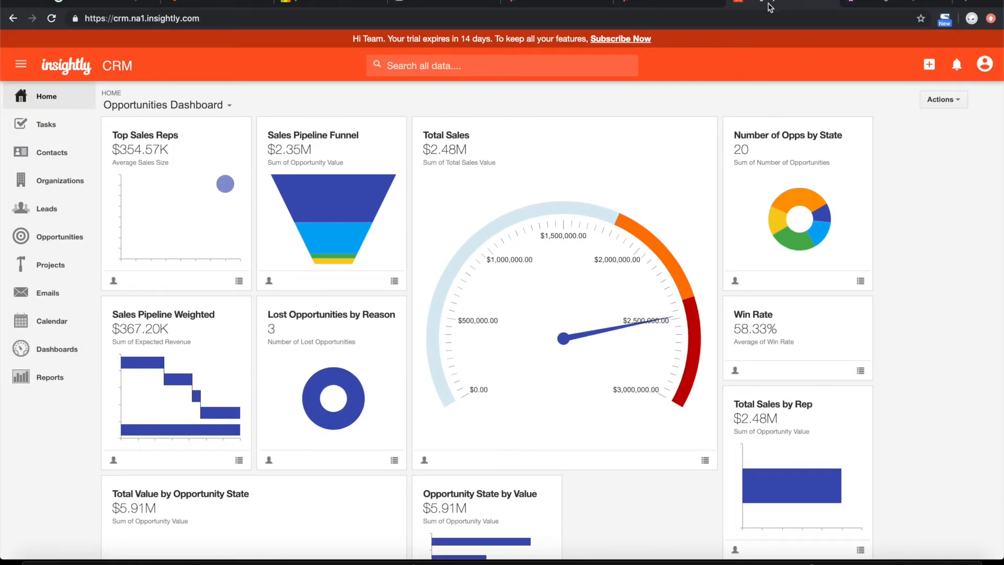
{"action": "left_click", "coordinate": [985, 64]}
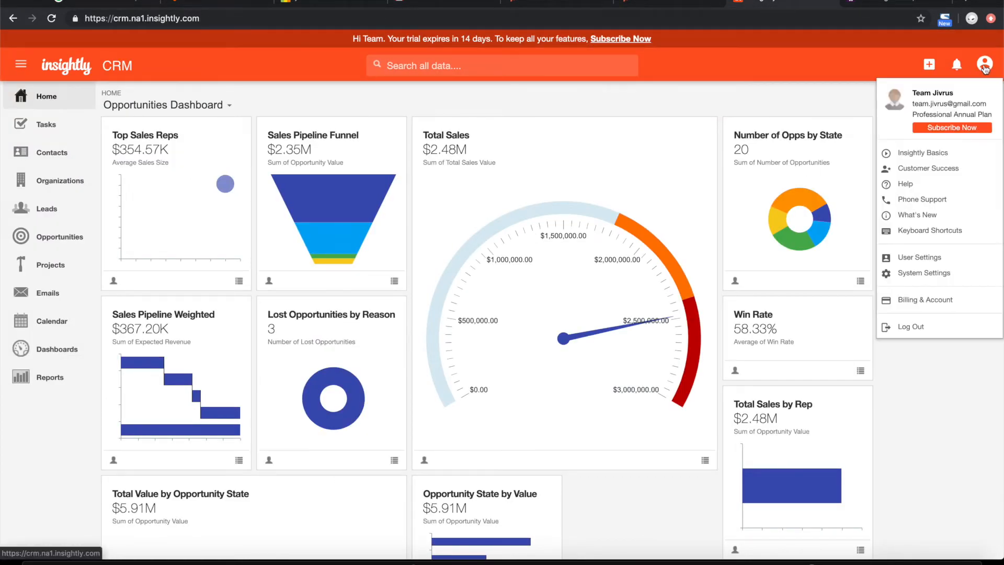
{"action": "left_click", "coordinate": [920, 259]}
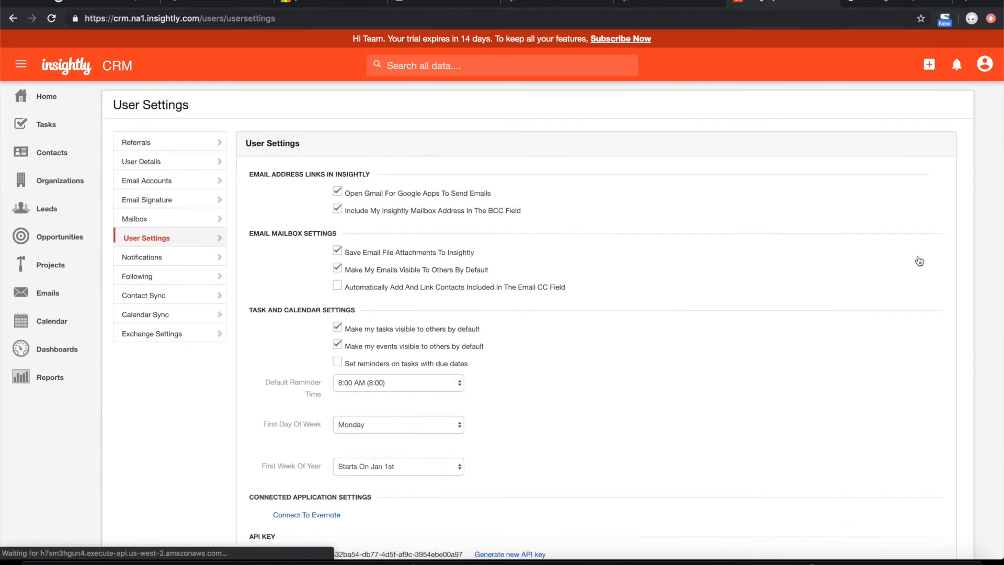
{"action": "scroll", "coordinate": [651, 389], "scroll_direction": "down", "scroll_amount": 4}
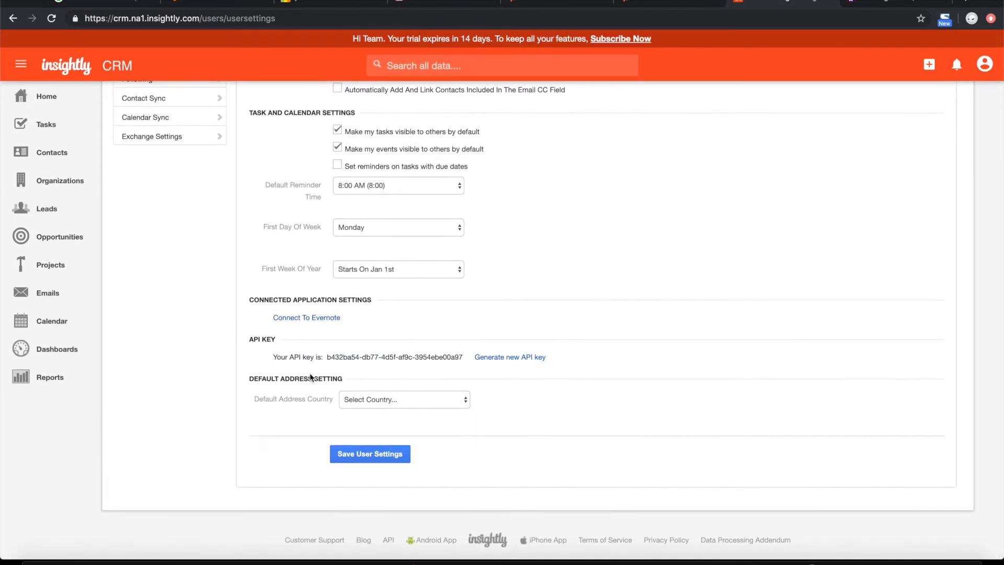
{"action": "left_click_drag", "start_coordinate": [327, 357], "coordinate": [465, 361]}
{"action": "key", "text": "ctrl+c"}
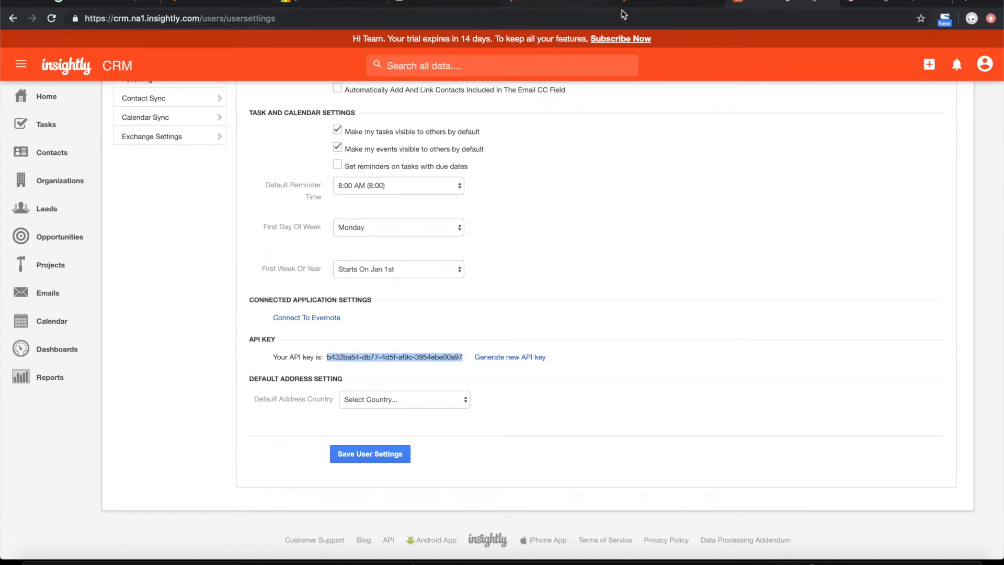
Return to Gmail, paste the API key into Mail Director and connect with Insightly
{"action": "left_click", "coordinate": [194, 2]}
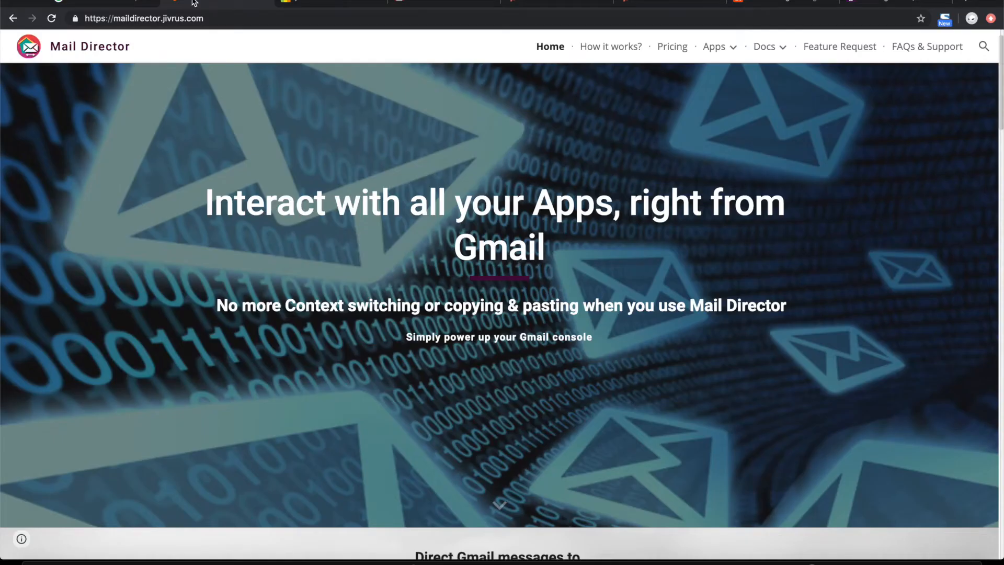
{"action": "left_click", "coordinate": [430, 4]}
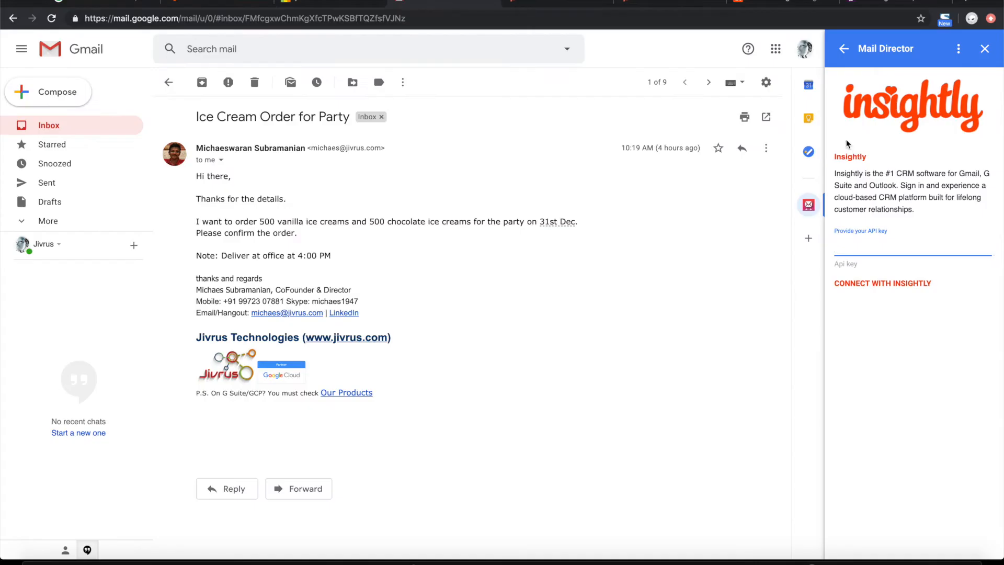
{"action": "key", "text": "ctrl+v"}
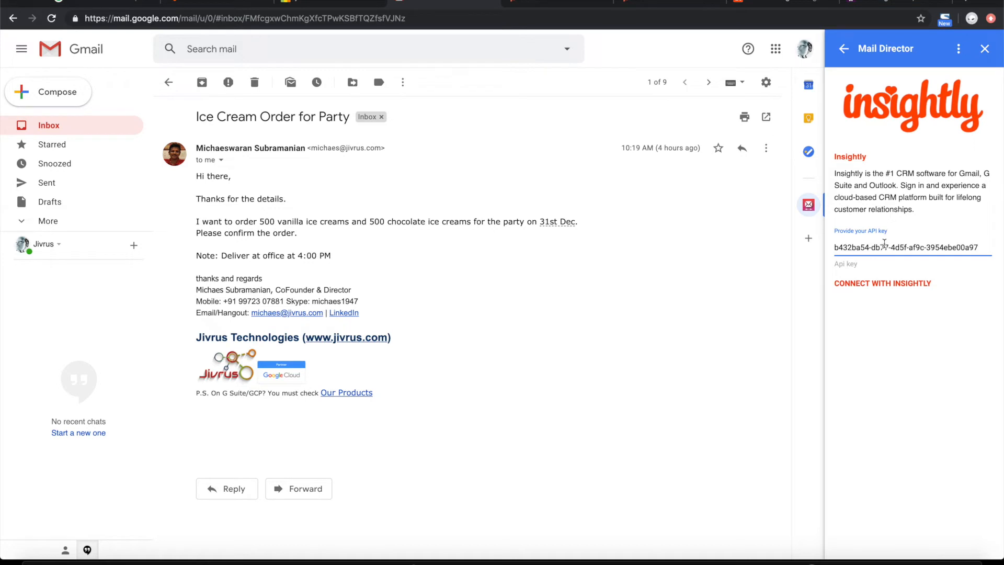
{"action": "left_click", "coordinate": [863, 284]}
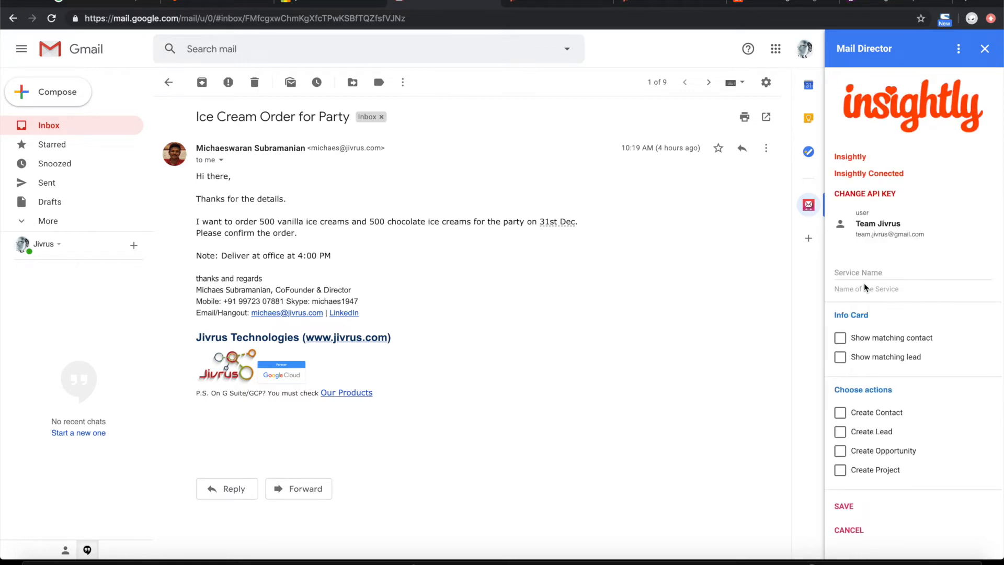
Name the Insightly service Project Tracking, enable its Create Project action and save the service
{"action": "left_click", "coordinate": [877, 271]}
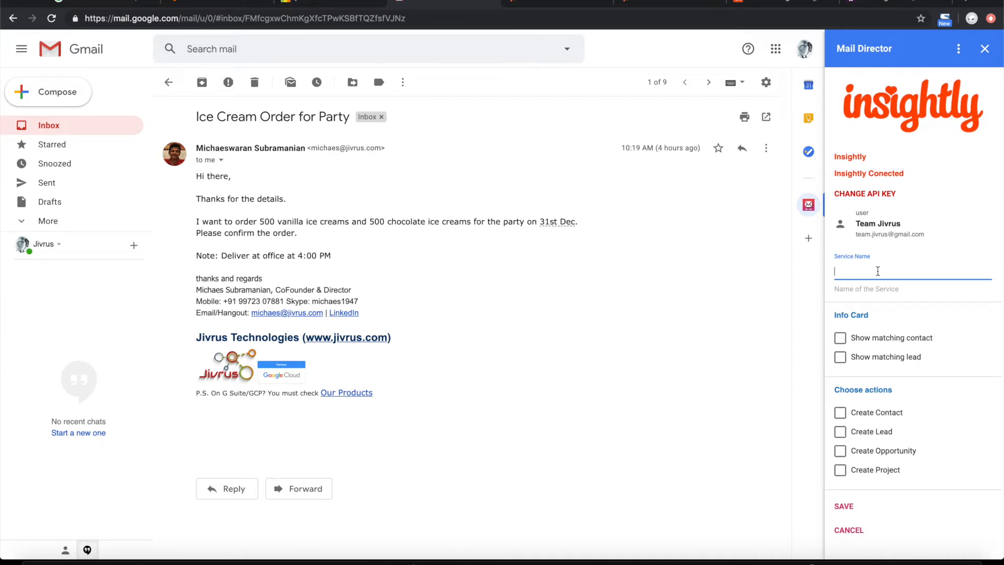
{"action": "type", "text": "Project Tracking"}
{"action": "left_click", "coordinate": [840, 471]}
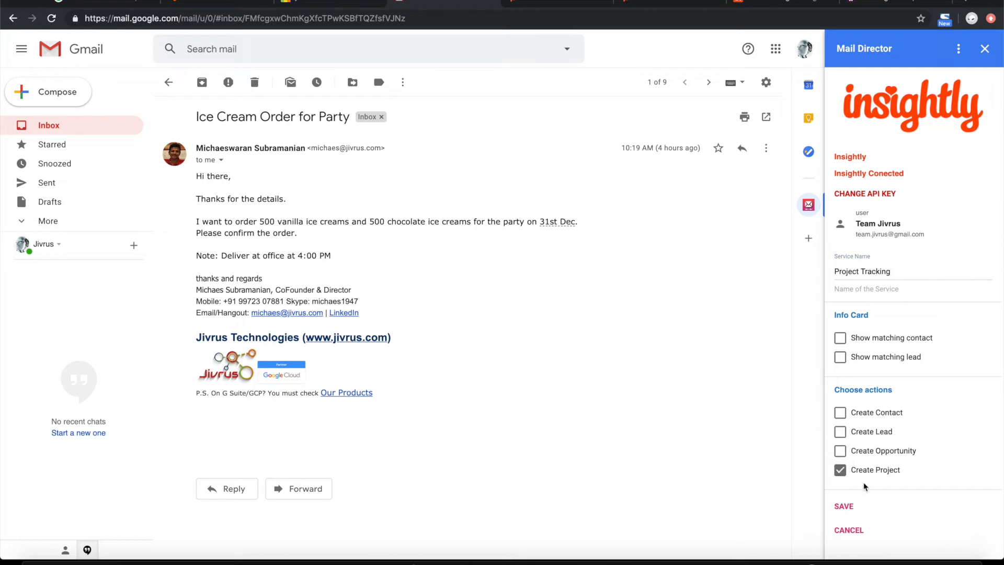
{"action": "left_click", "coordinate": [844, 506]}
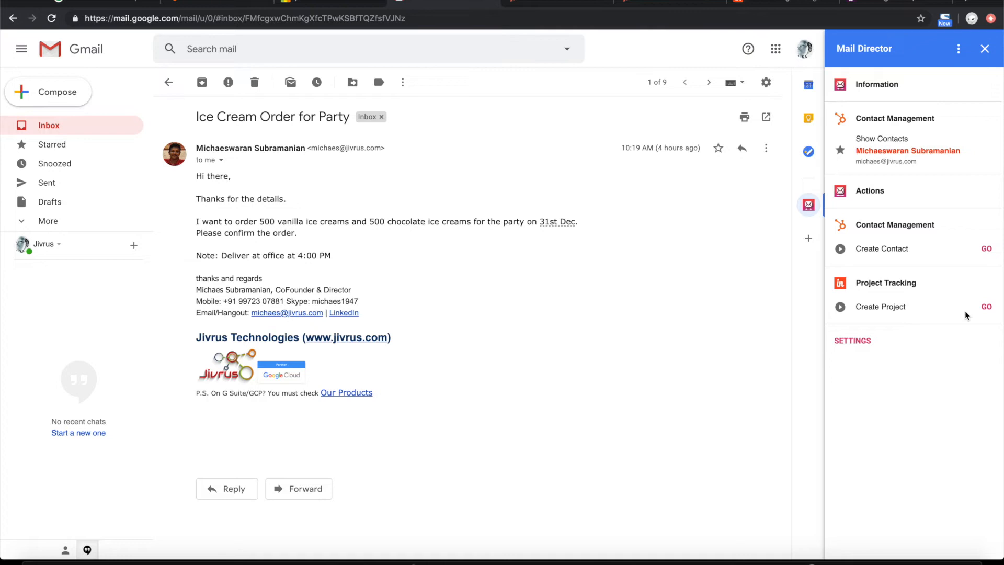
Start Create Project for the Ice Cream Order for Party email, review the prefilled details and create the project in Insightly
{"action": "left_click", "coordinate": [988, 309]}
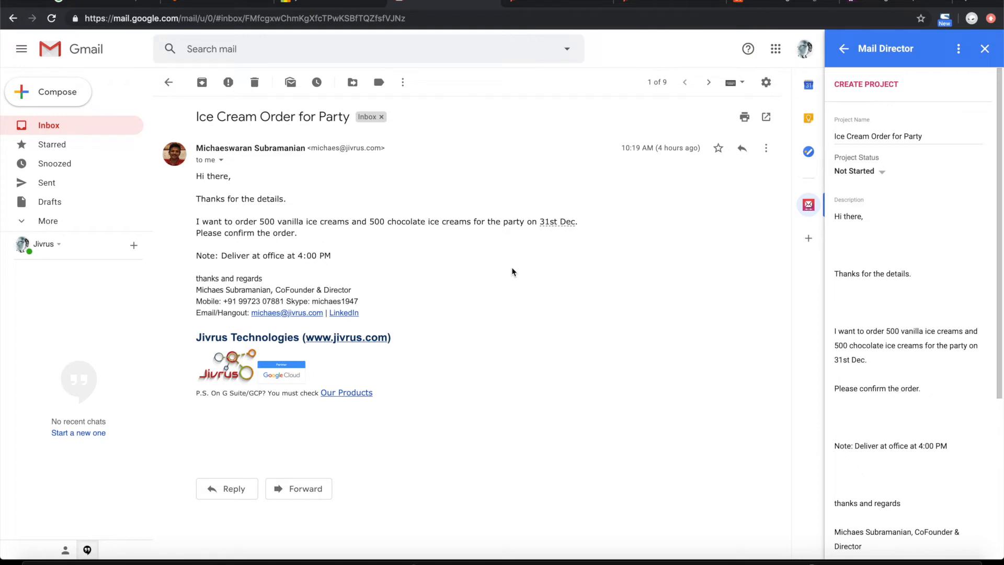
{"action": "scroll", "coordinate": [894, 271], "scroll_direction": "down", "scroll_amount": 1}
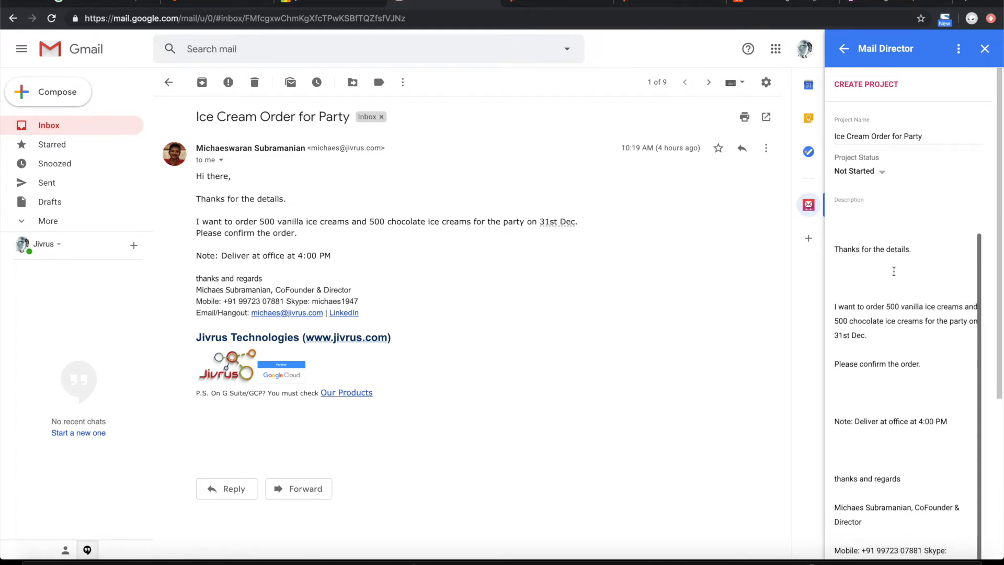
{"action": "scroll", "coordinate": [894, 271], "scroll_direction": "down", "scroll_amount": 3}
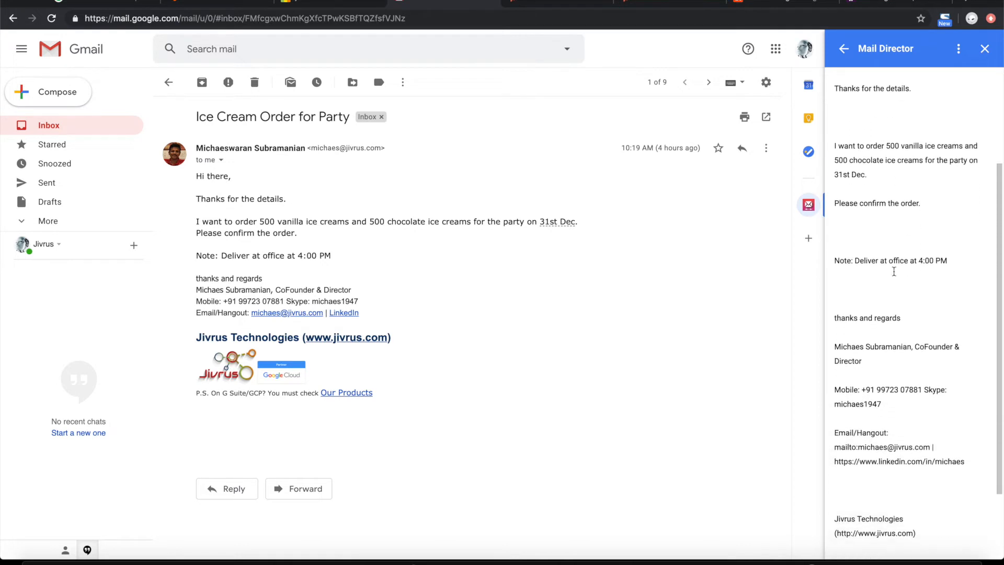
{"action": "scroll", "coordinate": [894, 271], "scroll_direction": "down", "scroll_amount": 2}
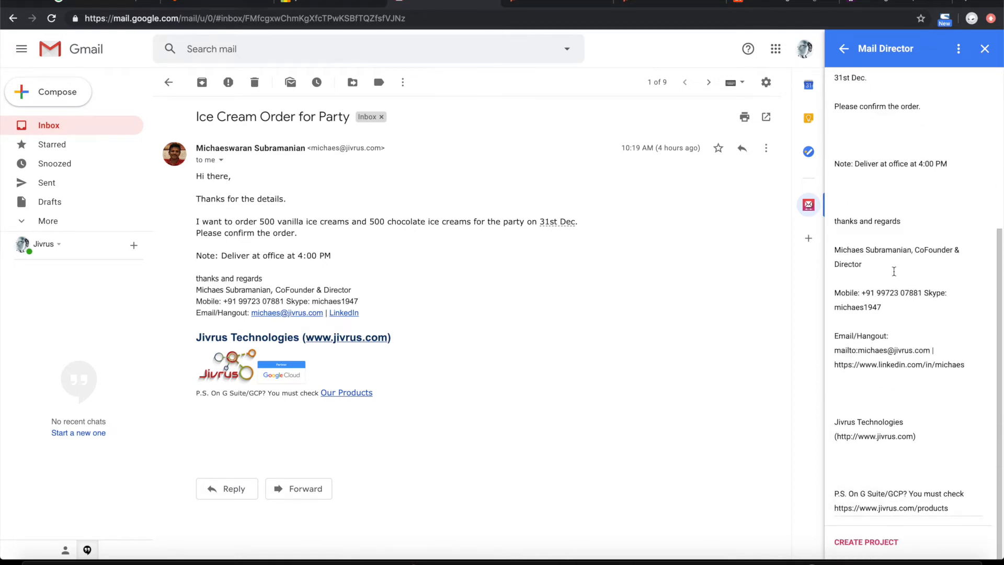
{"action": "scroll", "coordinate": [894, 271], "scroll_direction": "up", "scroll_amount": 1}
{"action": "scroll", "coordinate": [894, 271], "scroll_direction": "up", "scroll_amount": 4}
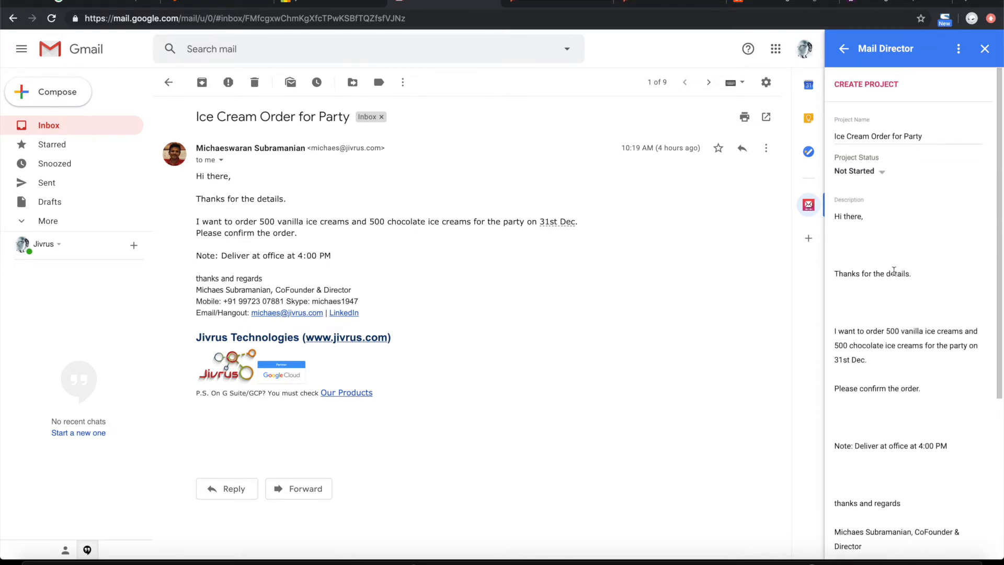
{"action": "left_click", "coordinate": [868, 88]}
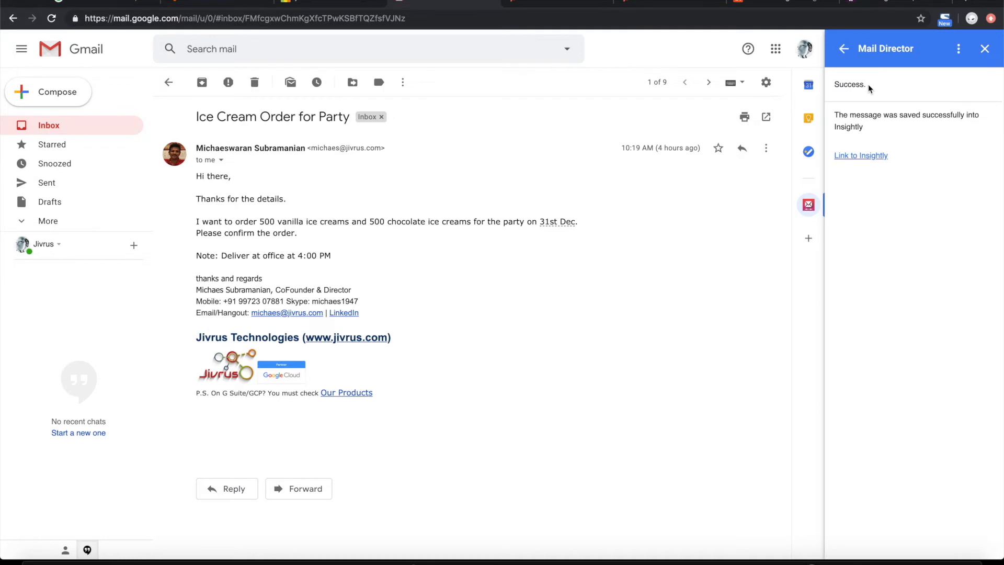
View the Ice Cream Order for Party project in Insightly and enlarge its description box to read the email text
{"action": "left_click", "coordinate": [863, 155]}
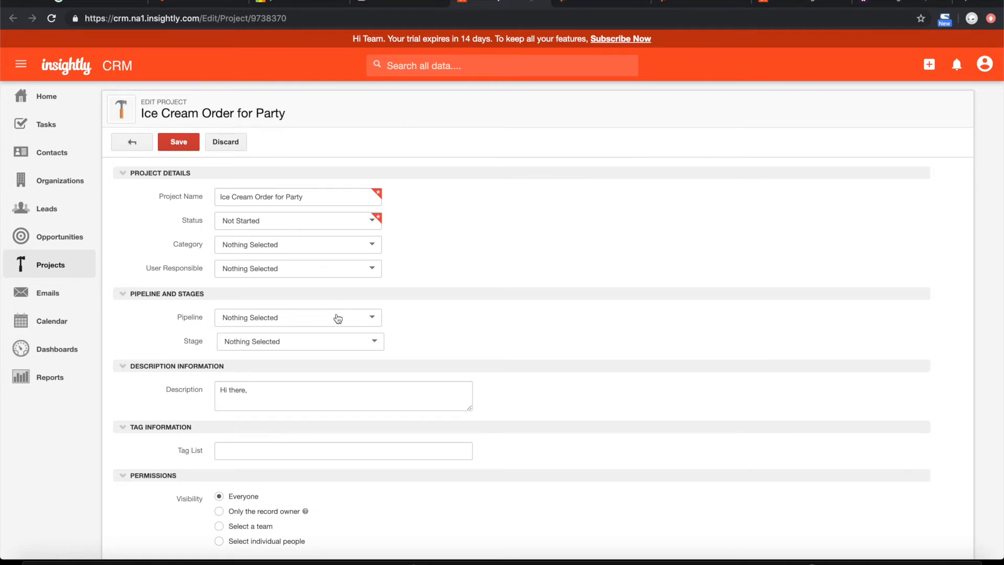
{"action": "left_click", "coordinate": [347, 392]}
{"action": "scroll", "coordinate": [347, 391], "scroll_direction": "down", "scroll_amount": 3}
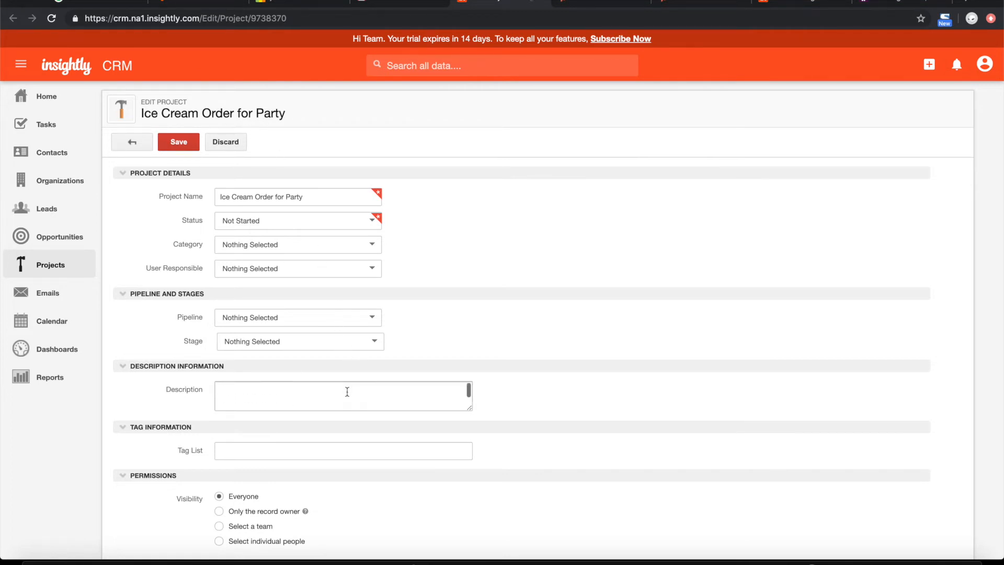
{"action": "scroll", "coordinate": [347, 391], "scroll_direction": "down", "scroll_amount": 1}
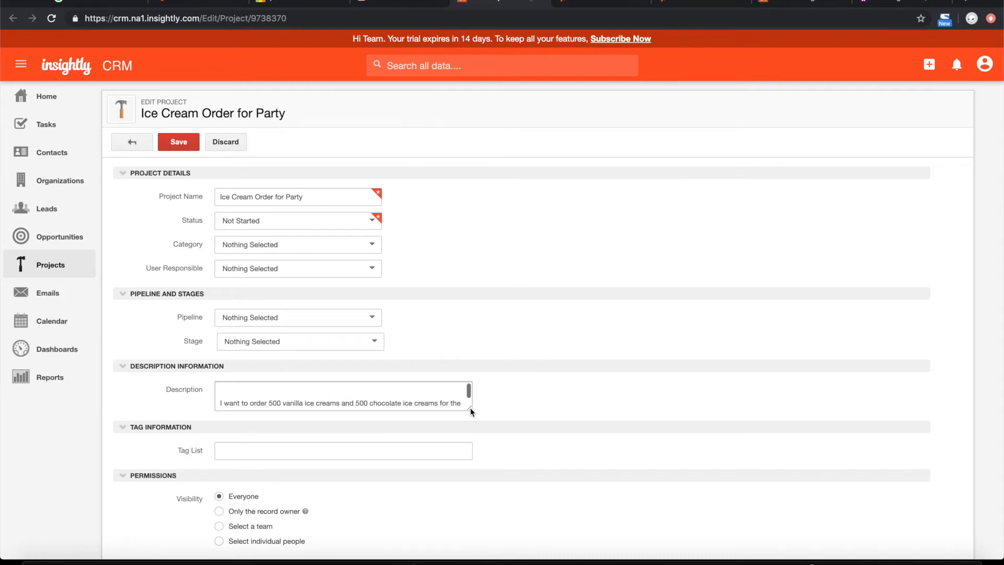
{"action": "left_click_drag", "start_coordinate": [470, 408], "coordinate": [519, 524]}
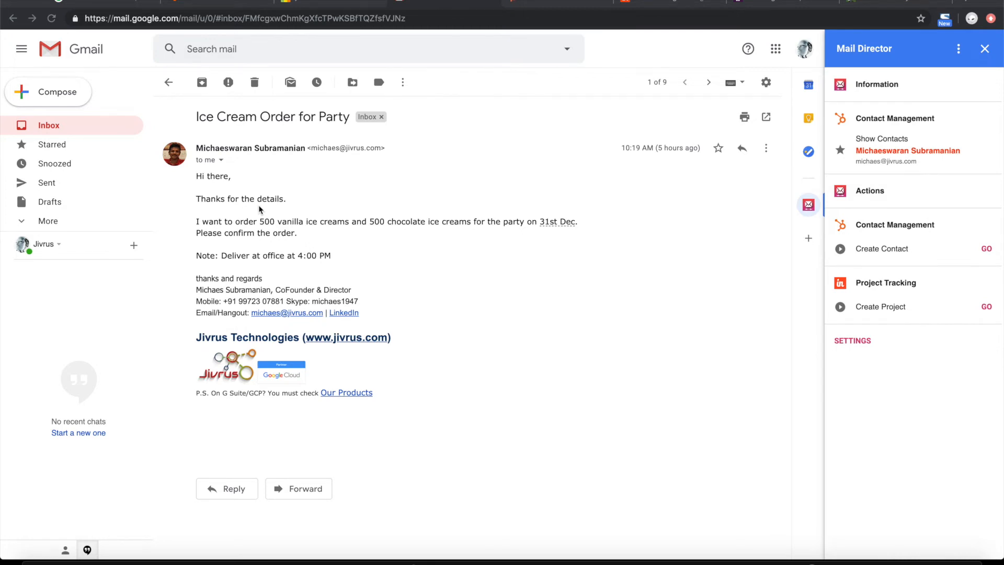
Start a new Mail Director service for Slack and authorize its access to the Jivrus Technologies workspace
{"action": "left_click", "coordinate": [856, 340]}
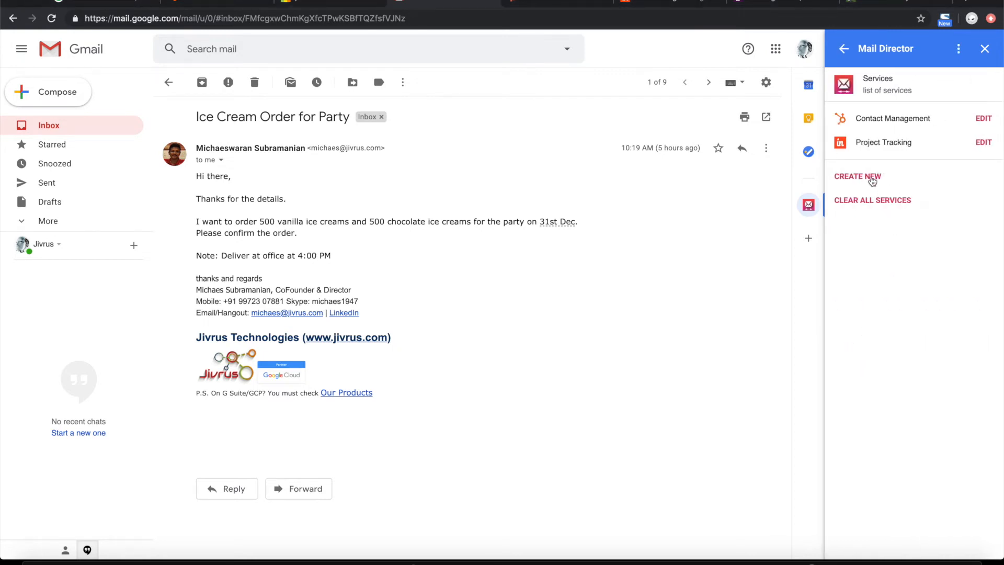
{"action": "left_click", "coordinate": [872, 180]}
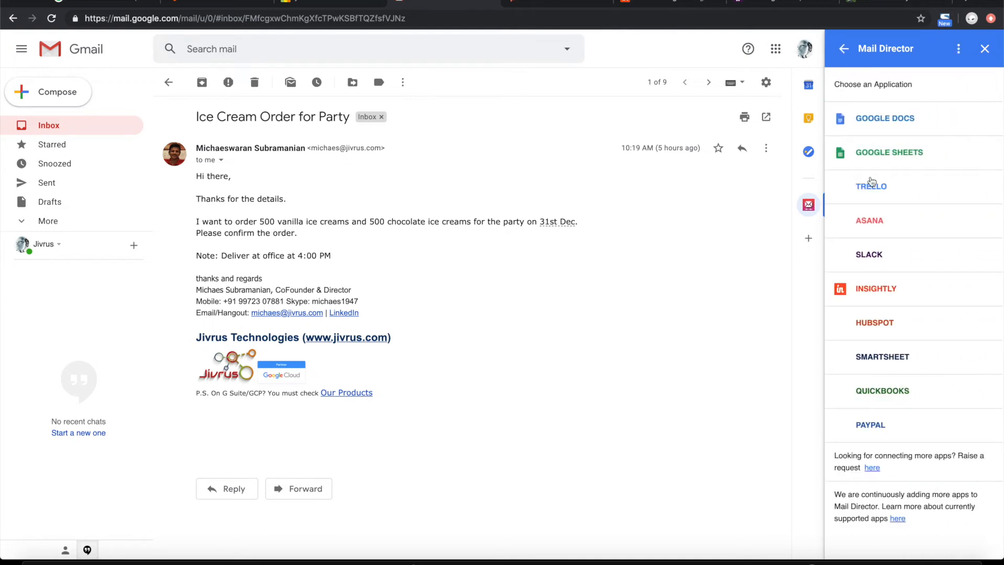
{"action": "left_click", "coordinate": [867, 255]}
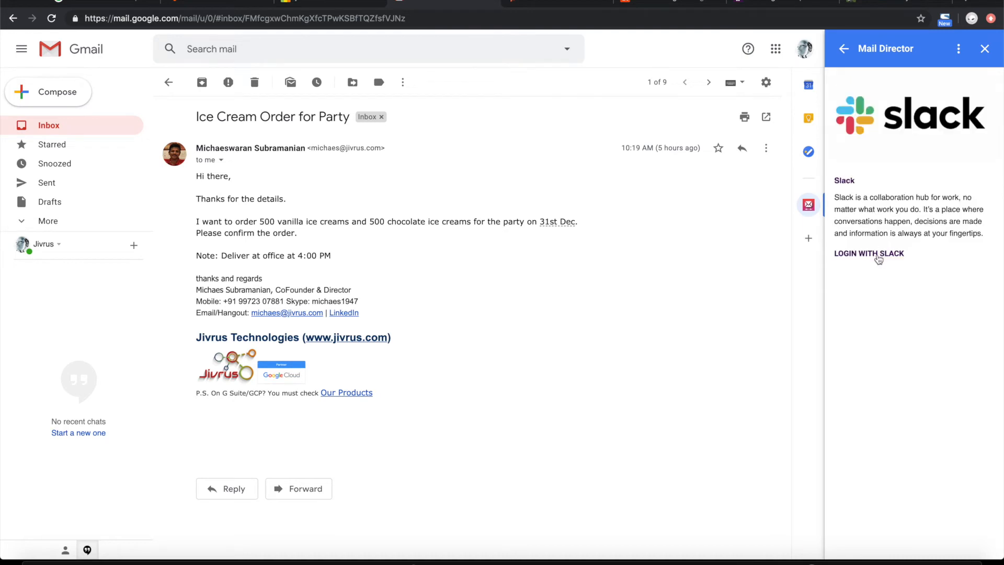
{"action": "left_click", "coordinate": [878, 257]}
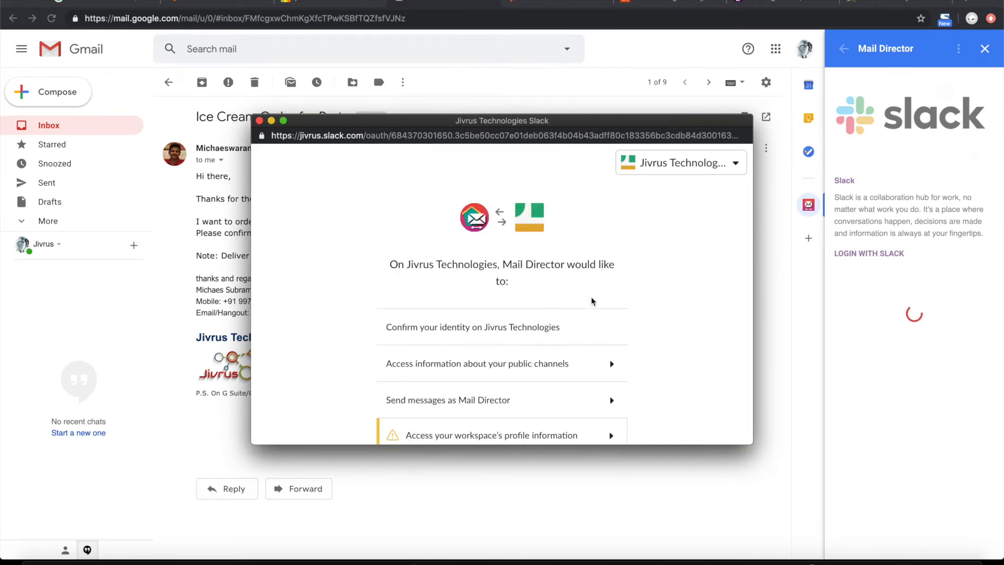
{"action": "scroll", "coordinate": [593, 304], "scroll_direction": "down", "scroll_amount": 2}
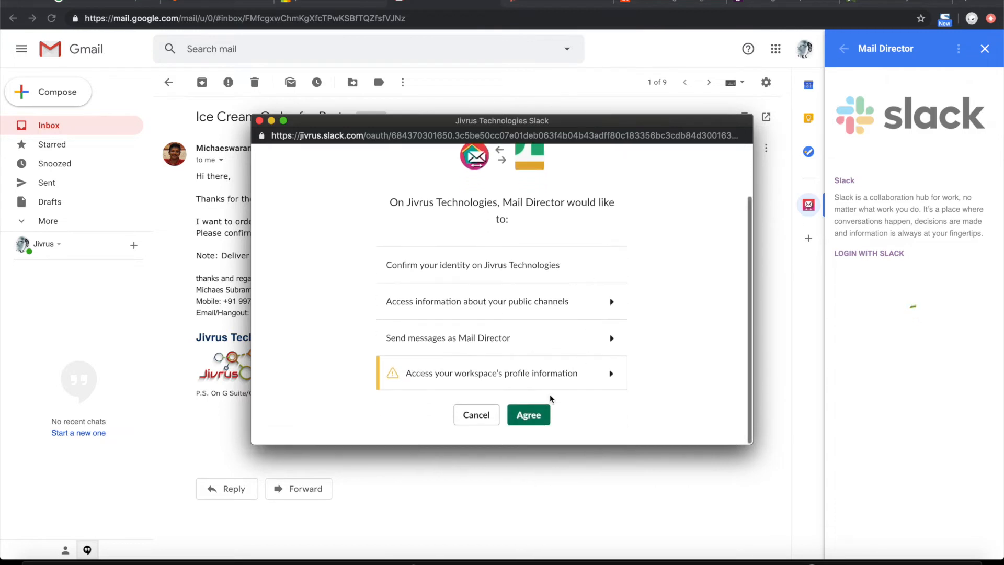
{"action": "left_click", "coordinate": [527, 415]}
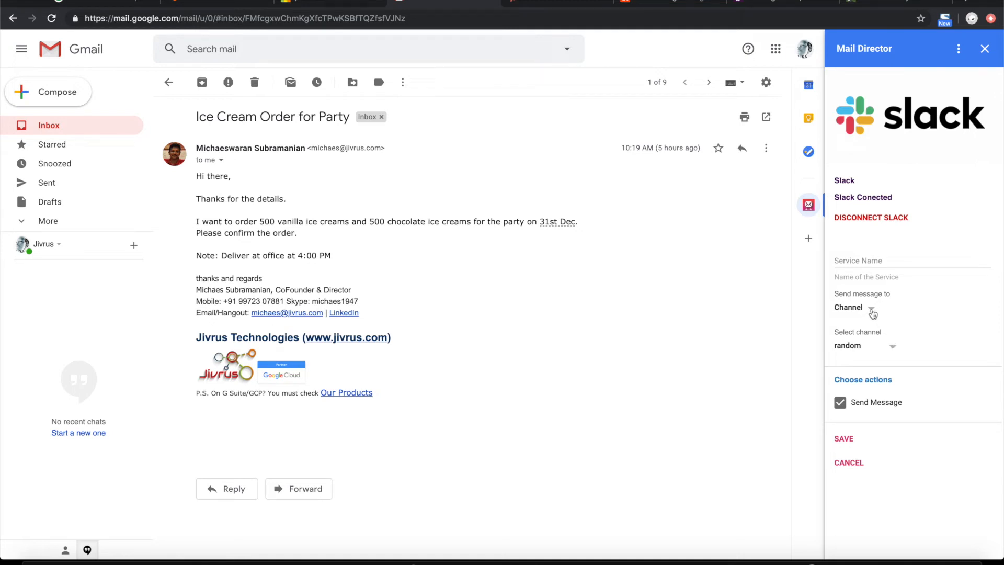
Name the Slack service Notify team, set its channel to cateringorders, check that channel in Slack and save the service in Gmail
{"action": "left_click", "coordinate": [859, 258]}
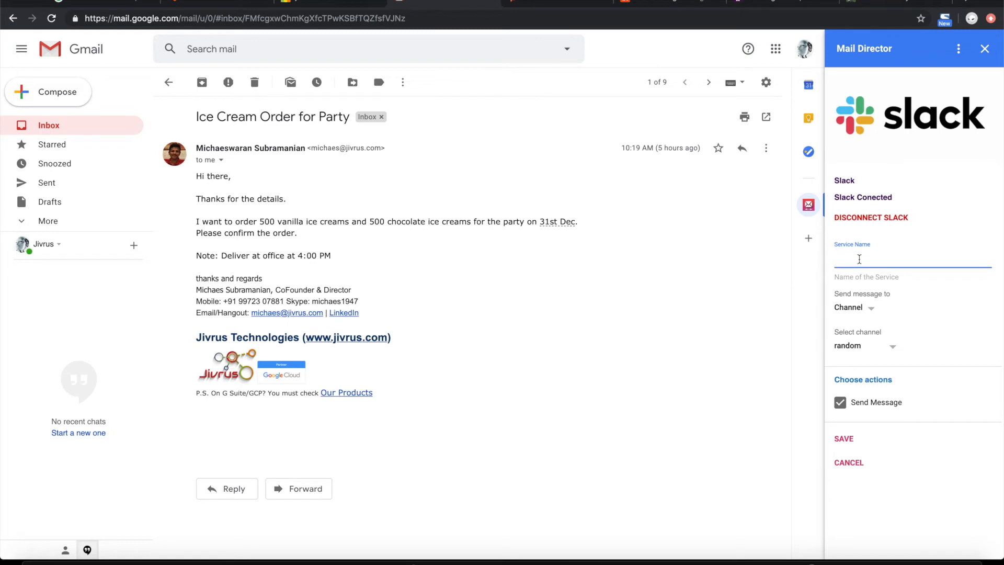
{"action": "type", "text": "Notify "}
{"action": "type", "text": "ta"}
{"action": "type", "text": "eam"}
{"action": "left_click", "coordinate": [880, 349]}
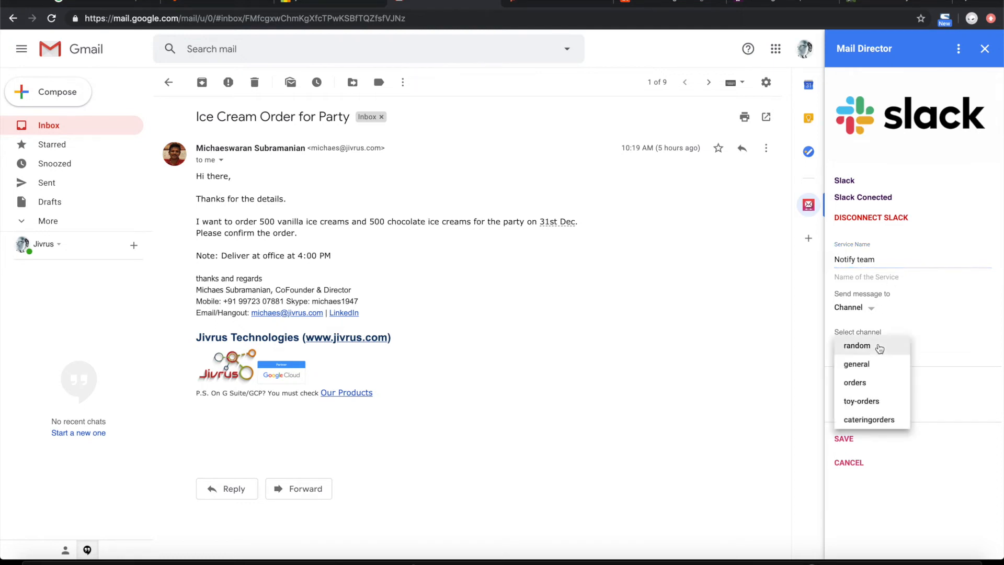
{"action": "left_click", "coordinate": [880, 420]}
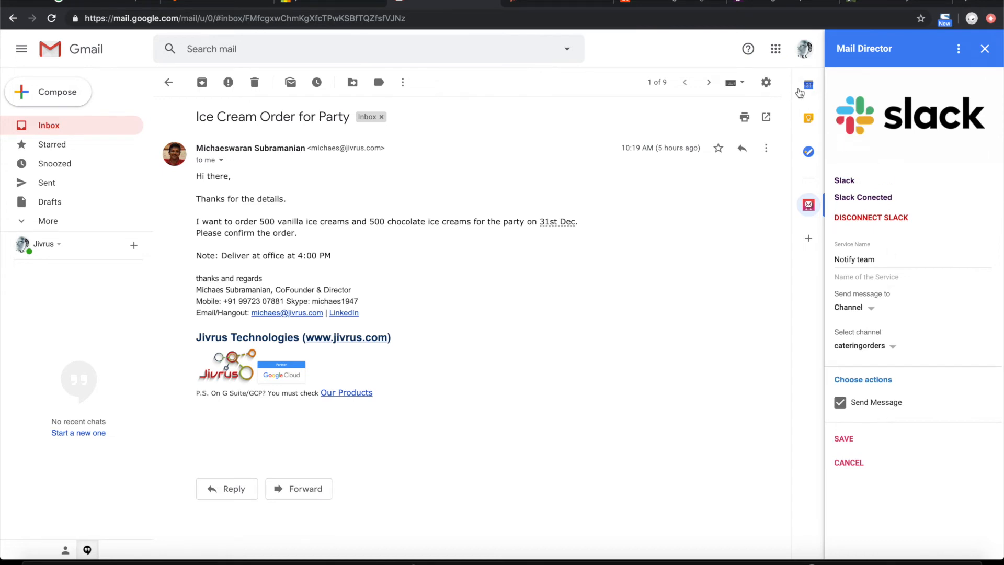
{"action": "left_click", "coordinate": [763, 4]}
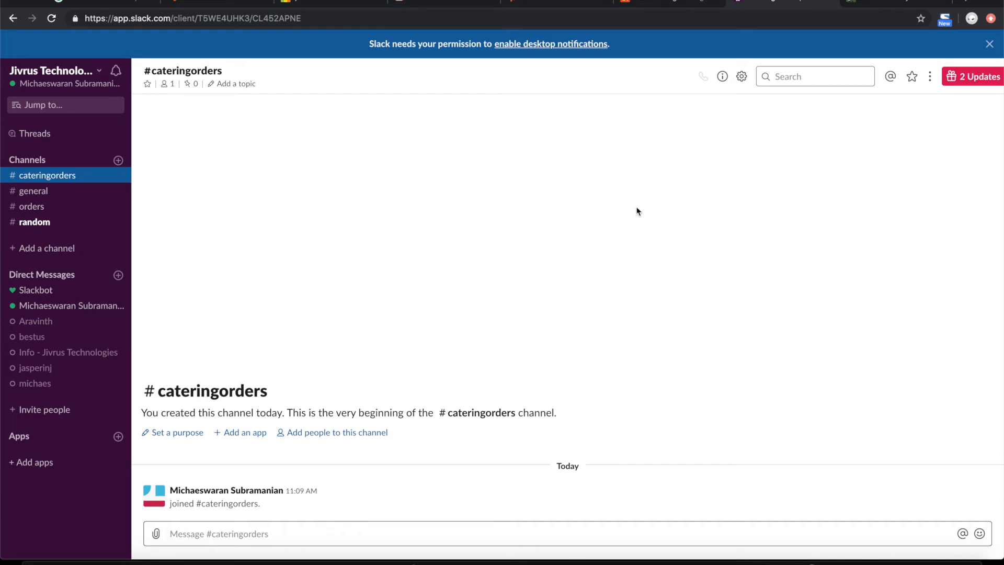
{"action": "left_click", "coordinate": [445, 4]}
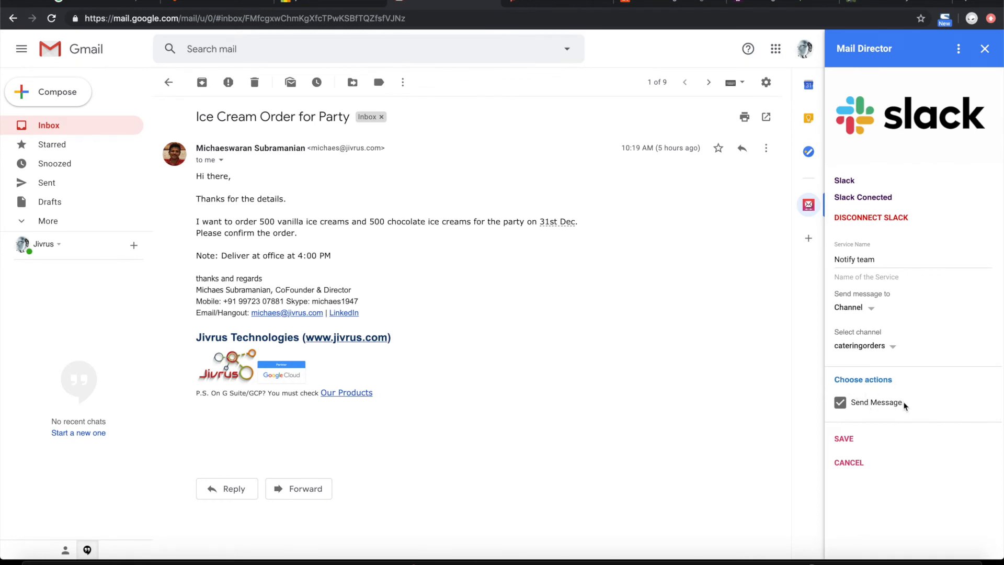
{"action": "left_click", "coordinate": [843, 439]}
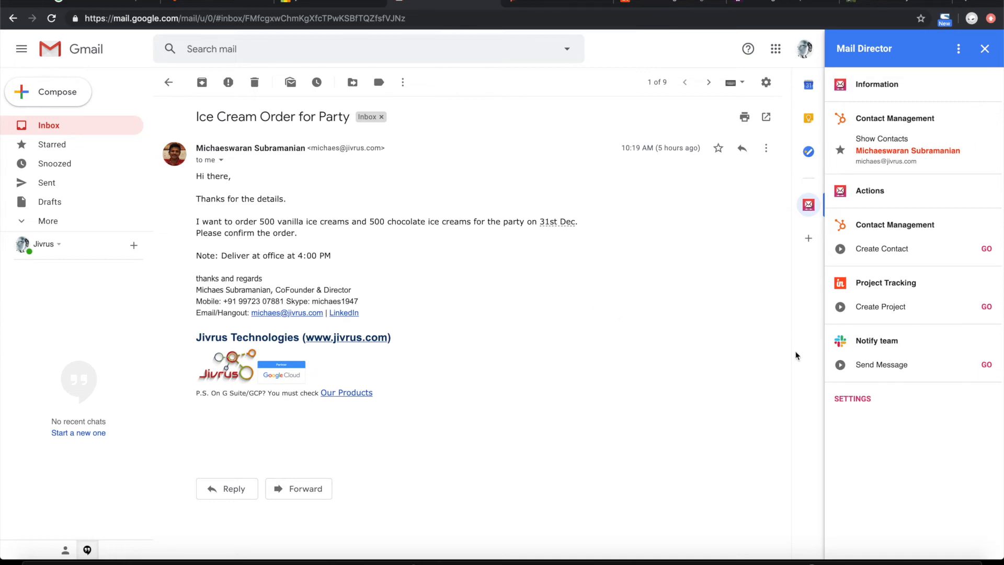
Send the Ice Cream Order for Party email as a Notify team message and view the cateringorders channel in Slack
{"action": "left_click", "coordinate": [988, 367]}
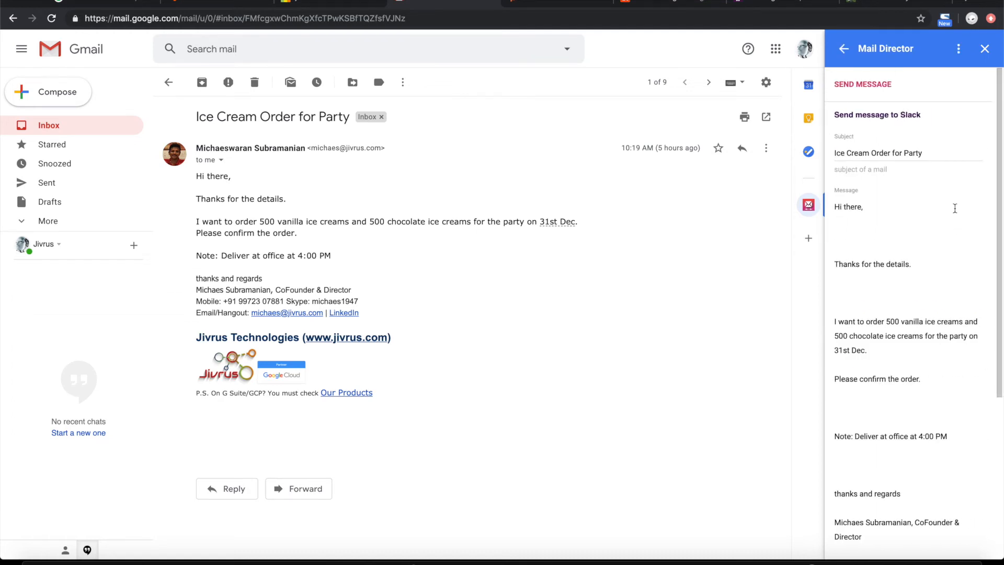
{"action": "scroll", "coordinate": [954, 208], "scroll_direction": "down", "scroll_amount": 1}
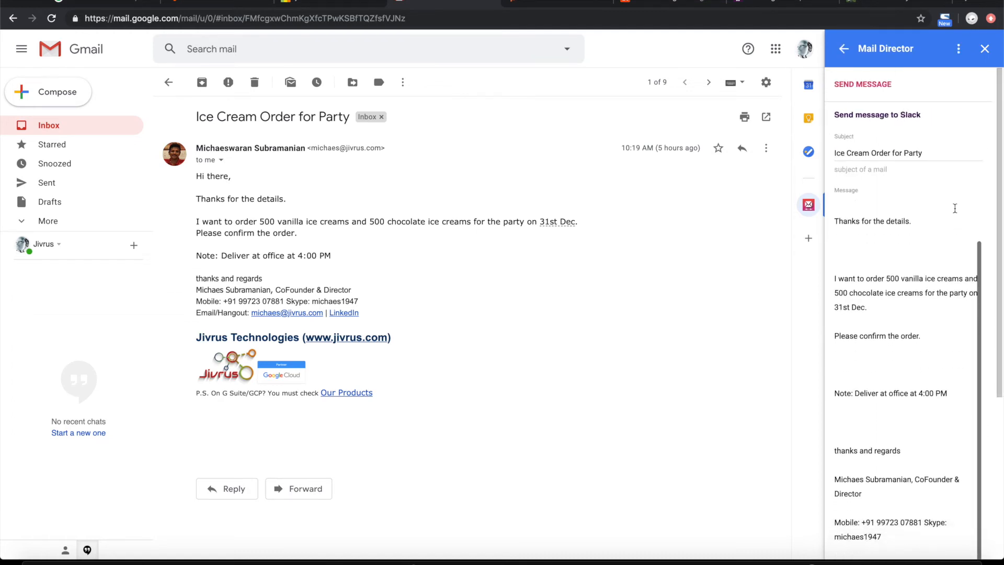
{"action": "left_click", "coordinate": [866, 86]}
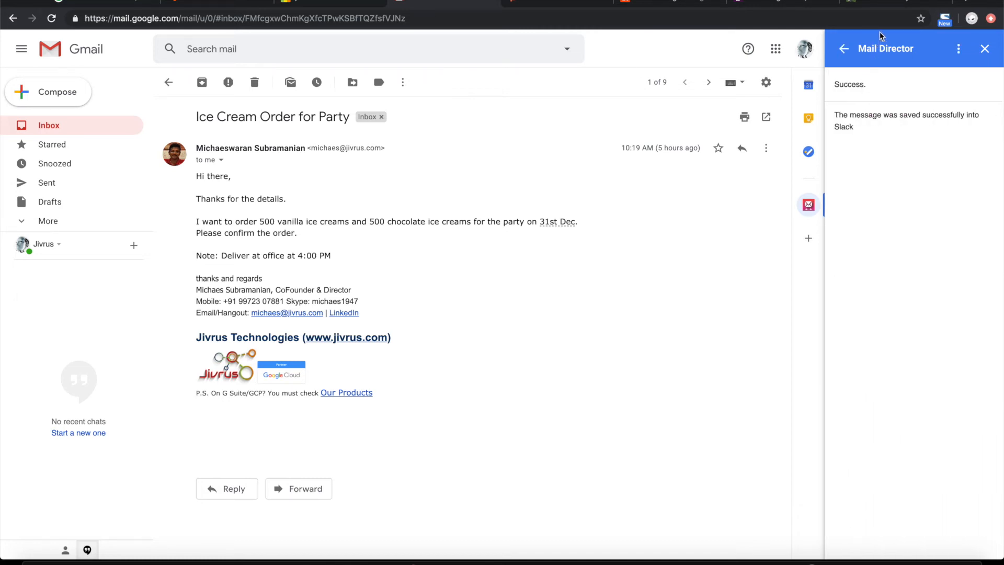
{"action": "left_click", "coordinate": [764, 2]}
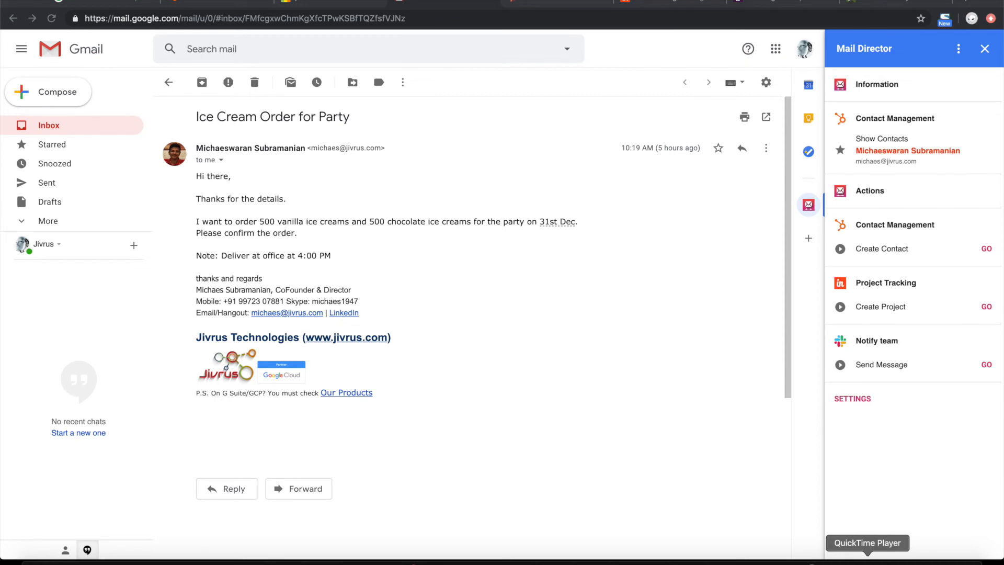
View the Order Delivery Board - Demo in Trello, return to Gmail and authorize Trello as a new Mail Director service
{"action": "left_click", "coordinate": [868, 4]}
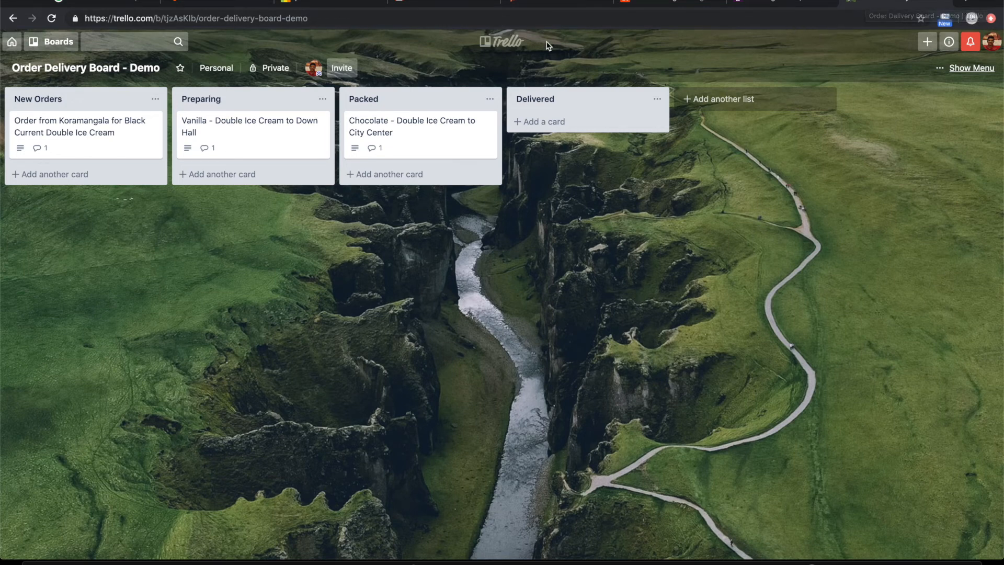
{"action": "left_click", "coordinate": [449, 3]}
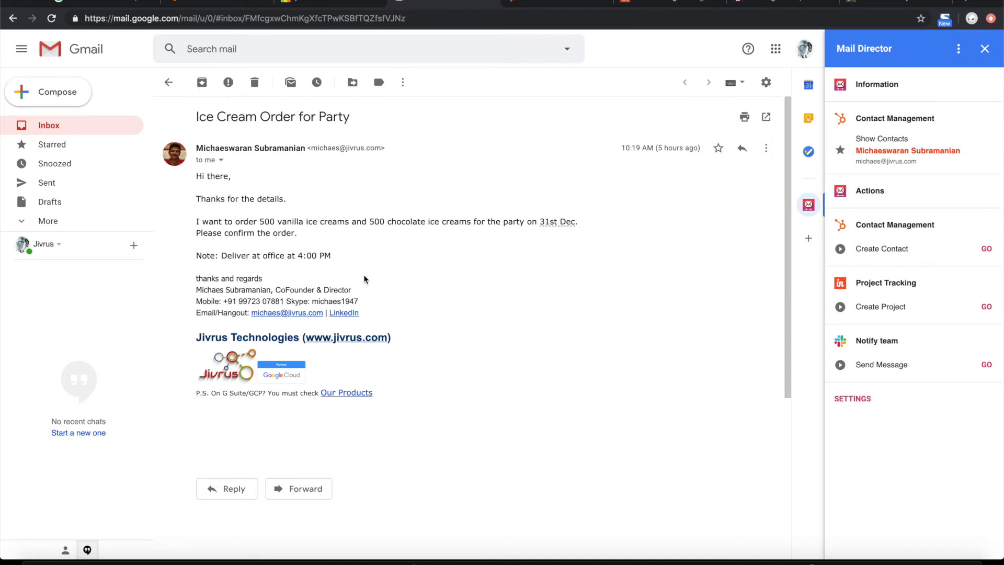
{"action": "left_click", "coordinate": [858, 398]}
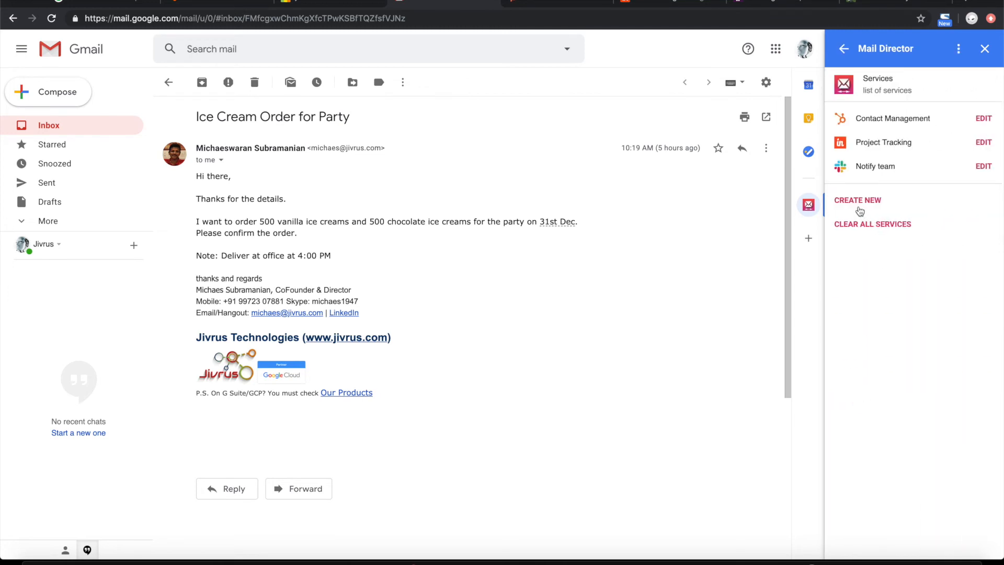
{"action": "left_click", "coordinate": [858, 203]}
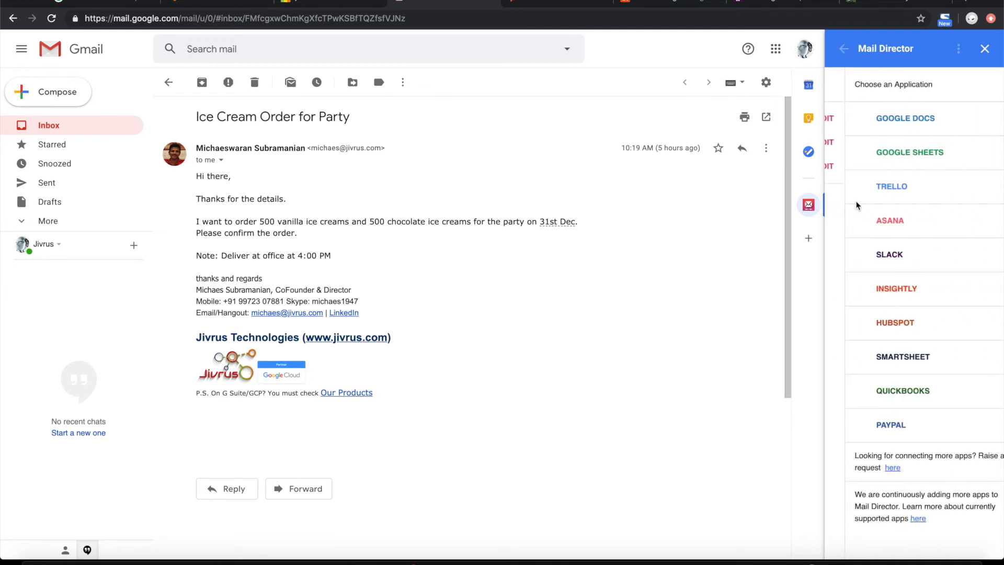
{"action": "left_click", "coordinate": [873, 189]}
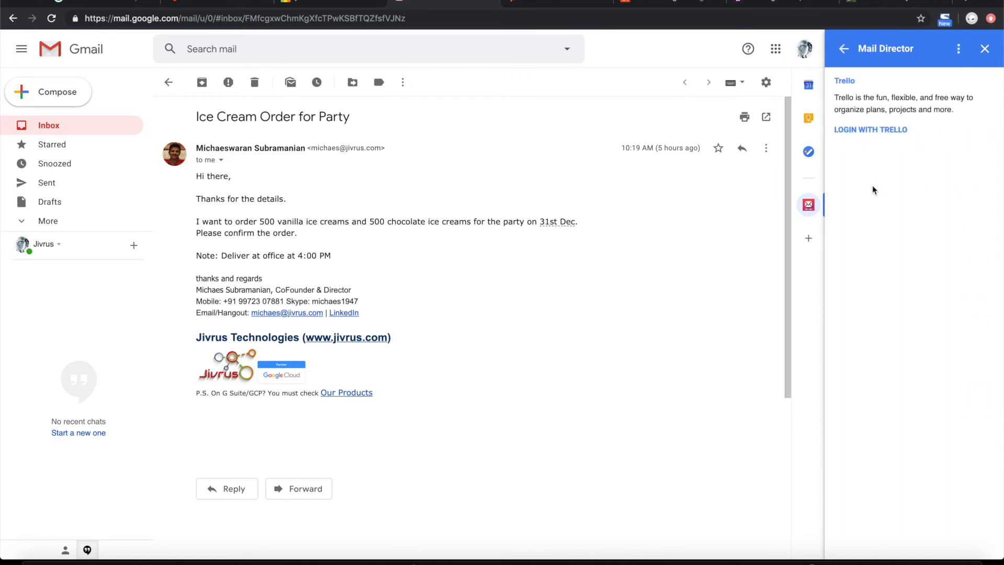
{"action": "left_click", "coordinate": [878, 197]}
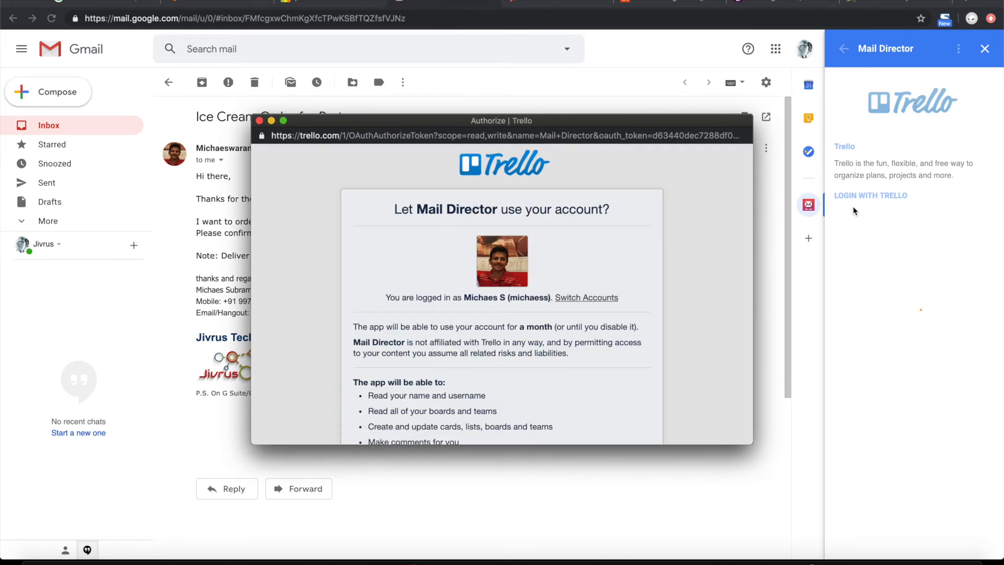
{"action": "scroll", "coordinate": [601, 317], "scroll_direction": "down", "scroll_amount": 5}
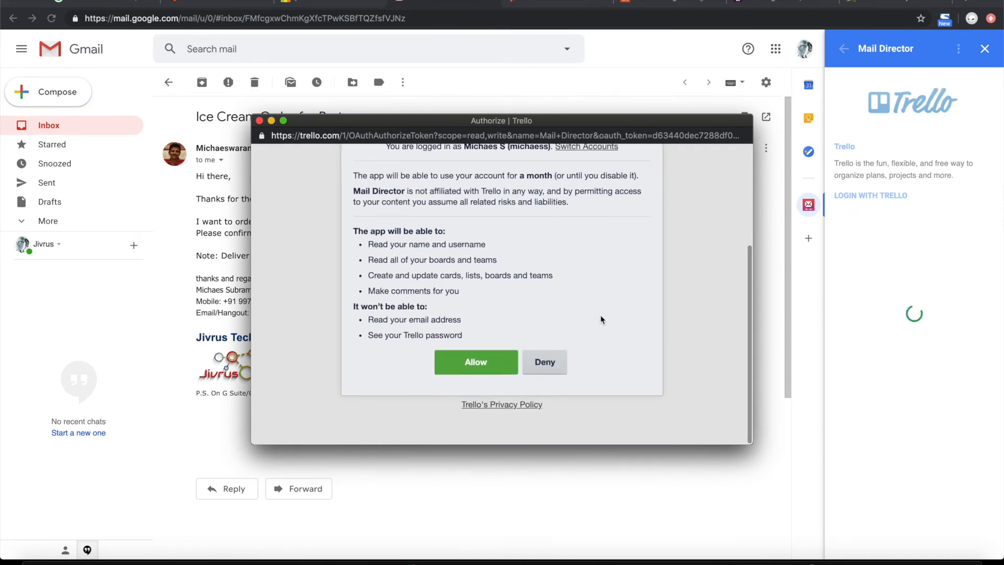
{"action": "left_click", "coordinate": [476, 363]}
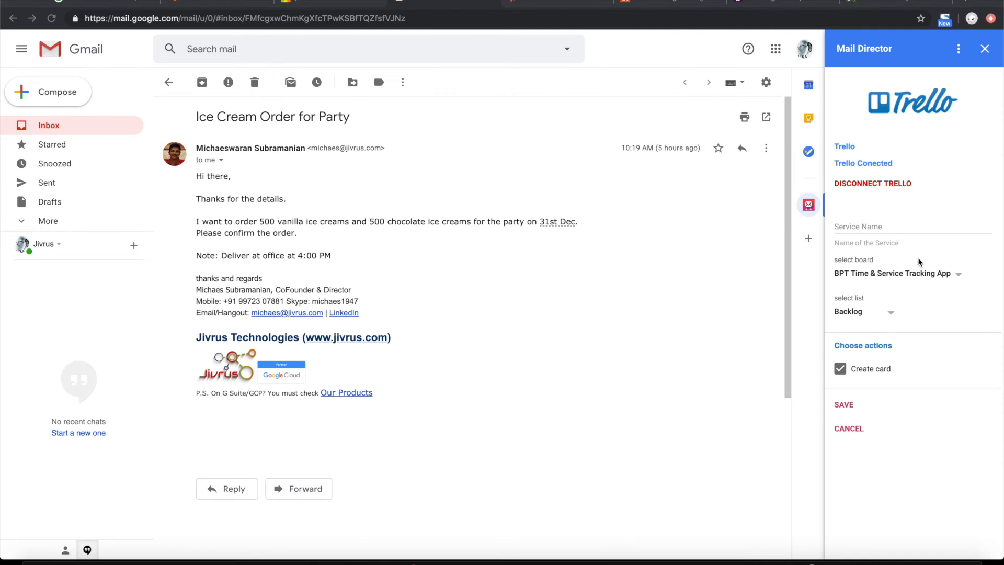
Set the Trello service's board to Order Delivery Board - Demo and its list to New Orders, checking them against the board in Trello
{"action": "left_click", "coordinate": [907, 273]}
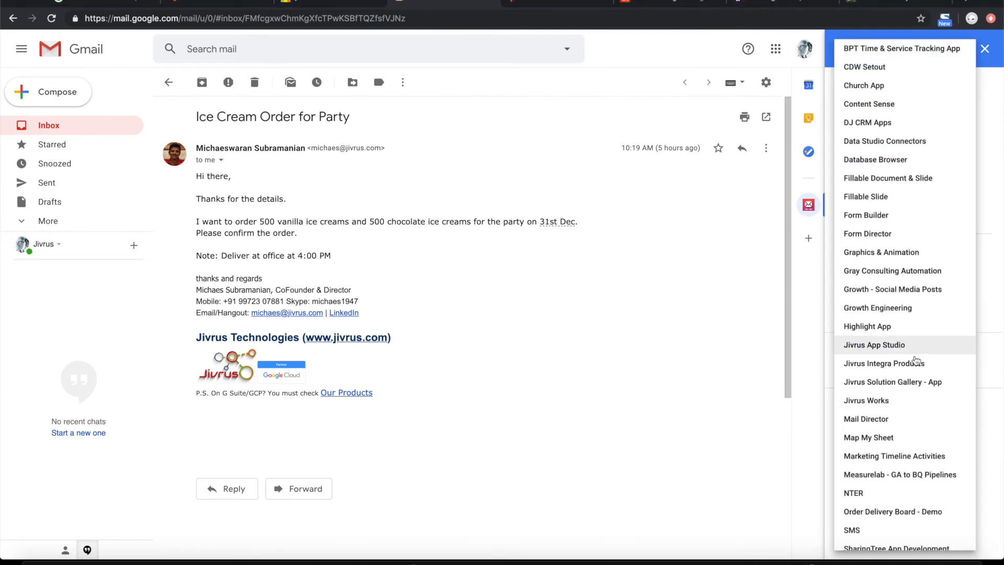
{"action": "left_click", "coordinate": [900, 513]}
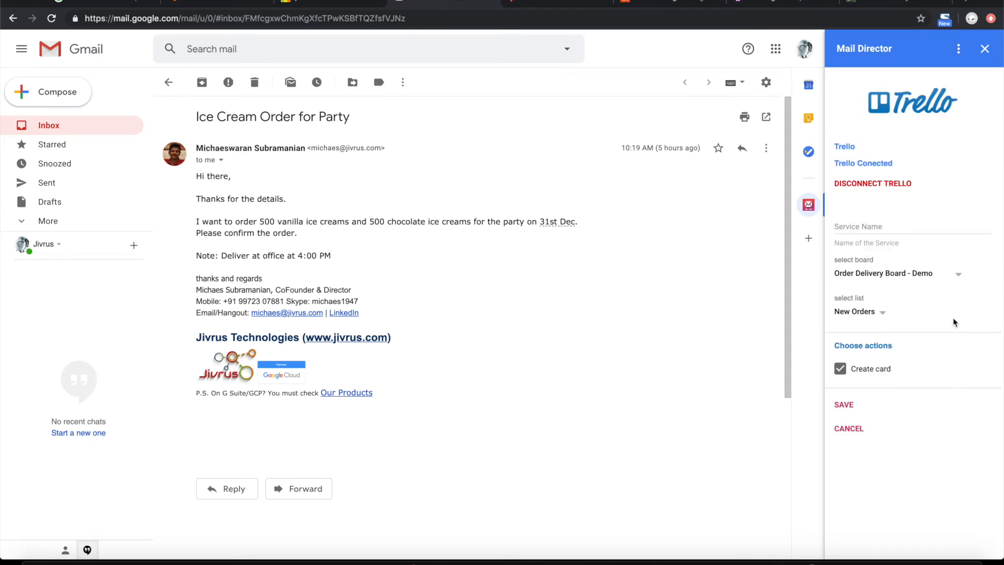
{"action": "left_click", "coordinate": [869, 313]}
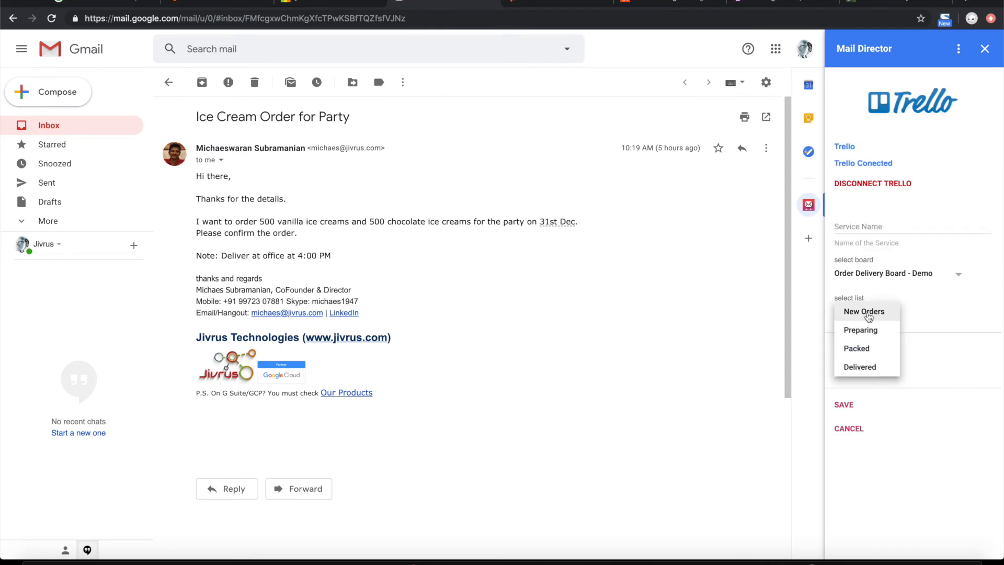
{"action": "left_click", "coordinate": [868, 317]}
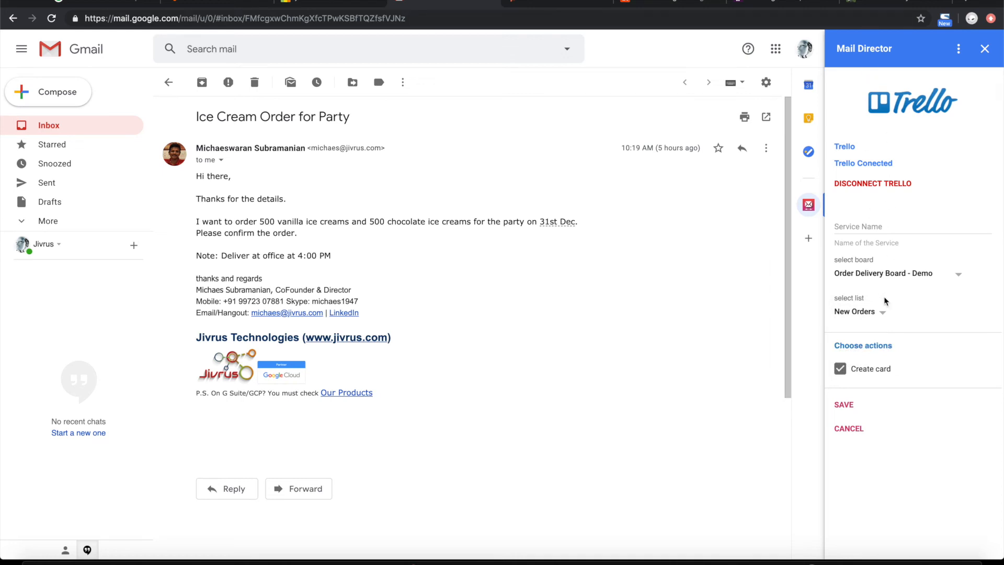
{"action": "left_click", "coordinate": [870, 3]}
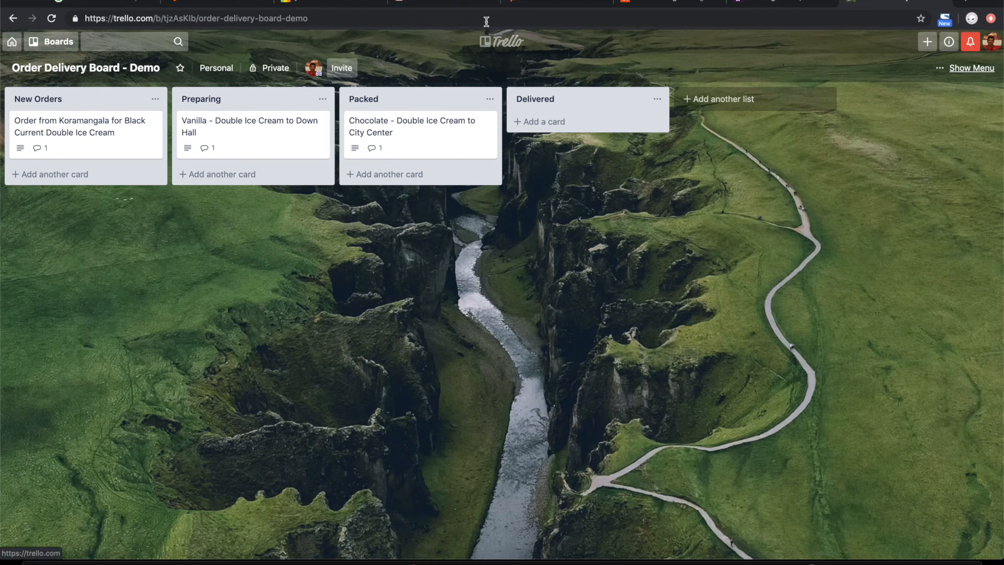
{"action": "left_click", "coordinate": [458, 4]}
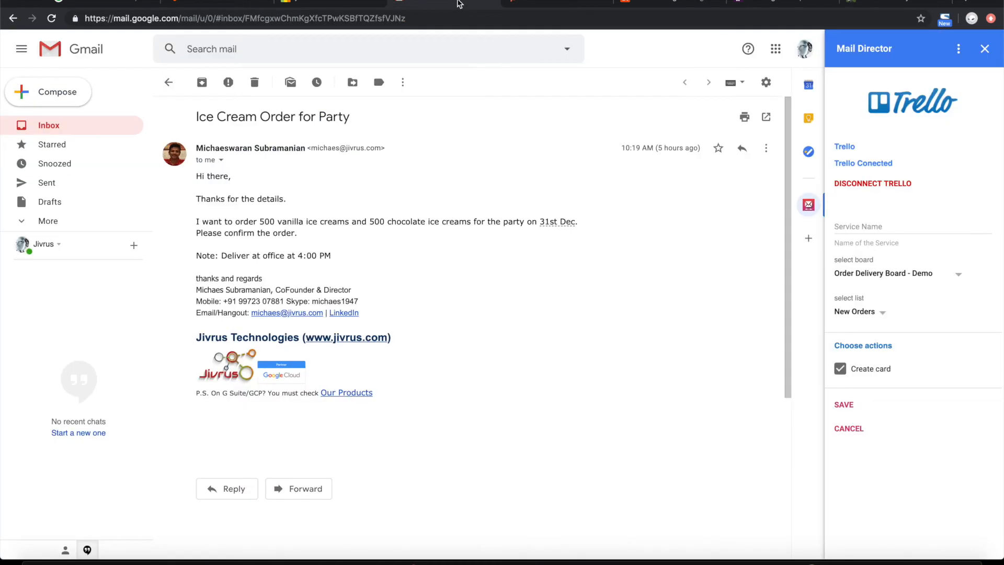
Name the Trello service Show in Trello Board and save it with the Create card action enabled
{"action": "left_click", "coordinate": [871, 226]}
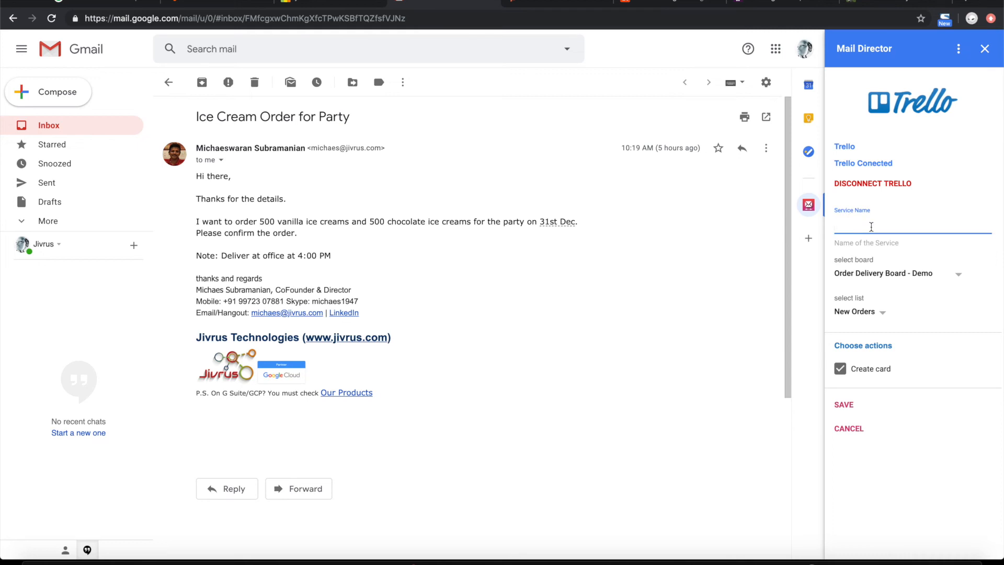
{"action": "type", "text": "Show in Trello Board"}
{"action": "left_click", "coordinate": [850, 407]}
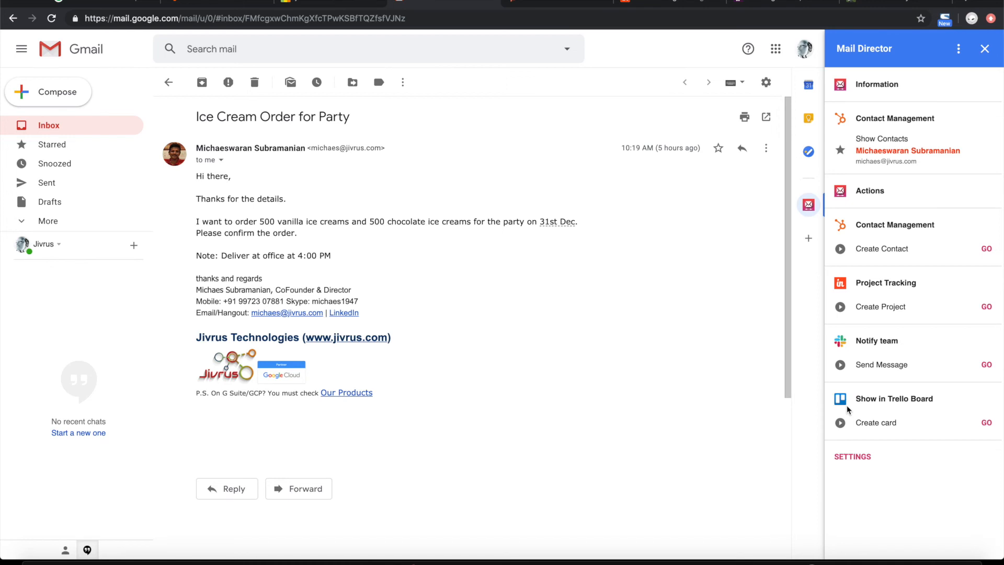
Create a Trello card from the Ice Cream Order for Party email with the prefilled details and open the new card in Trello
{"action": "left_click", "coordinate": [986, 425]}
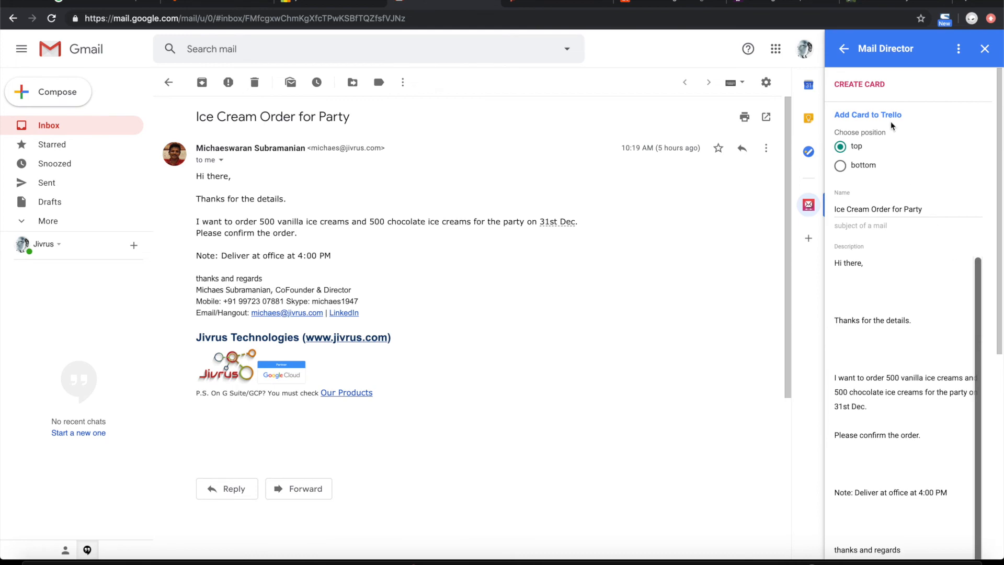
{"action": "left_click", "coordinate": [861, 87]}
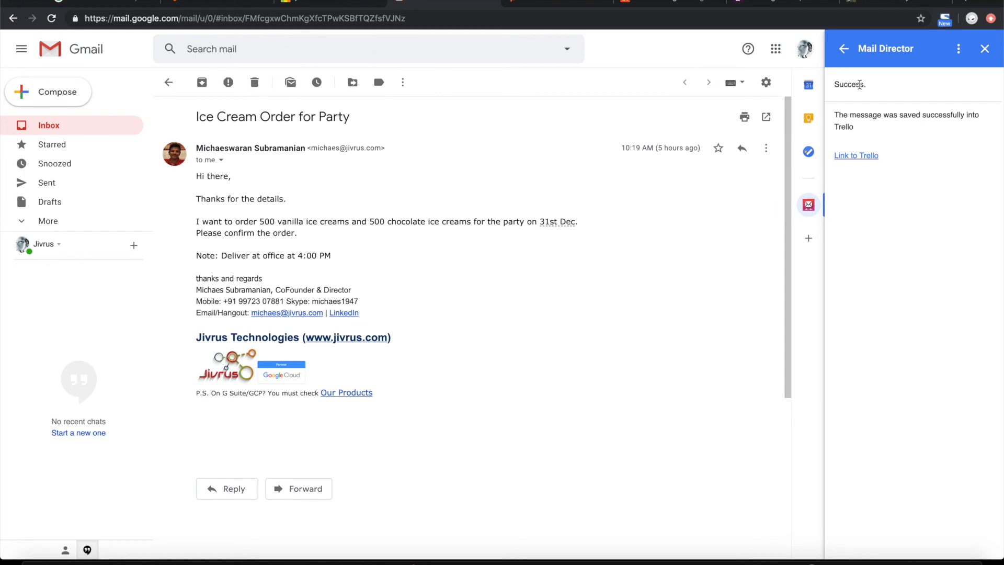
{"action": "left_click", "coordinate": [858, 155]}
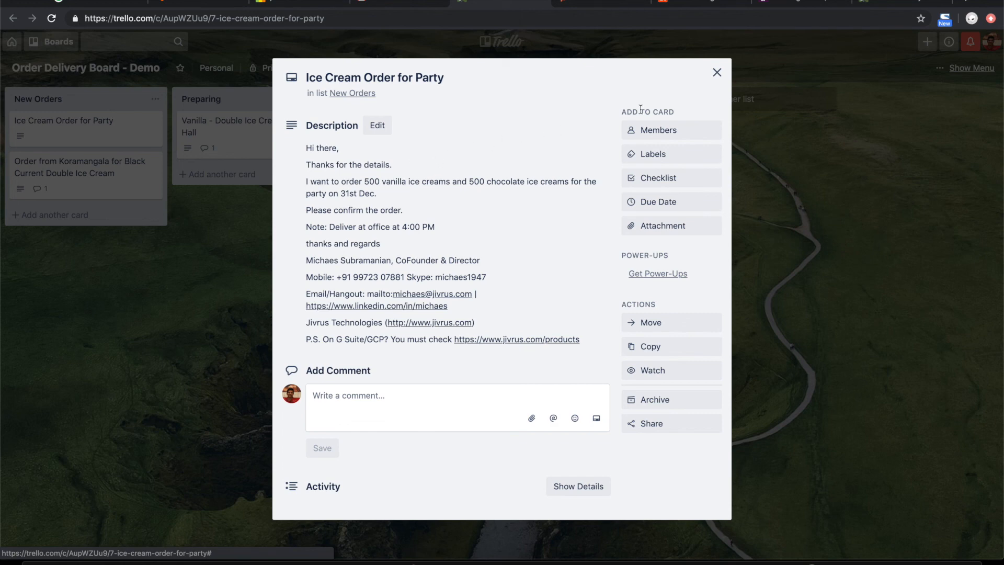
Look at the New Orders list on the Trello board and reopen the Ice Cream Order for Party card to review its description
{"action": "left_click", "coordinate": [717, 73]}
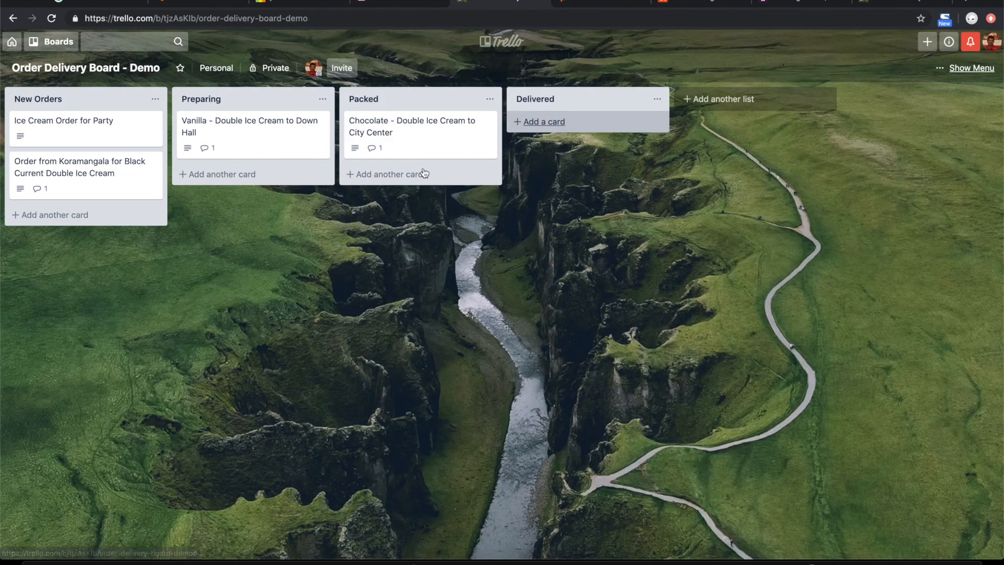
{"action": "left_click", "coordinate": [87, 129]}
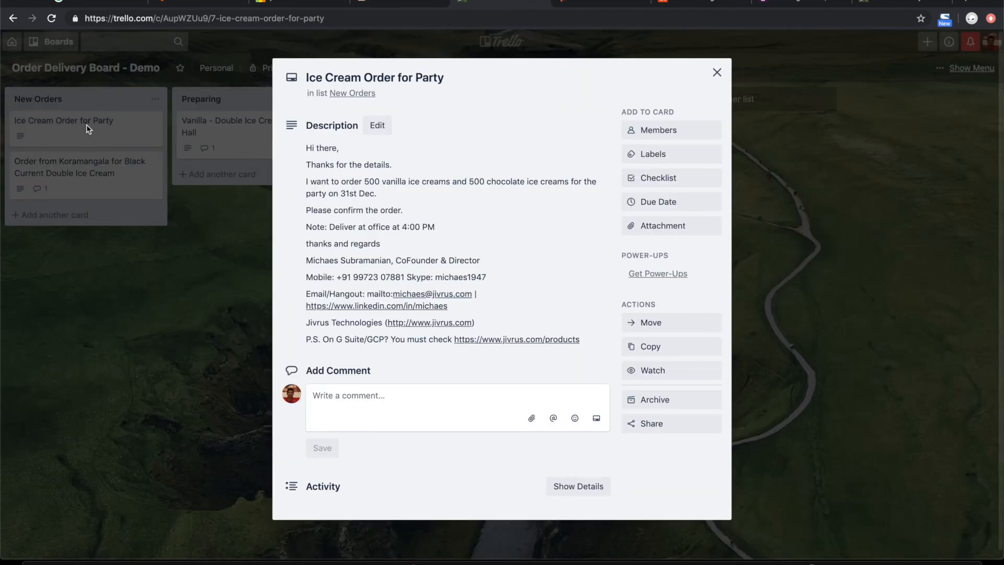
{"action": "left_click", "coordinate": [717, 72]}
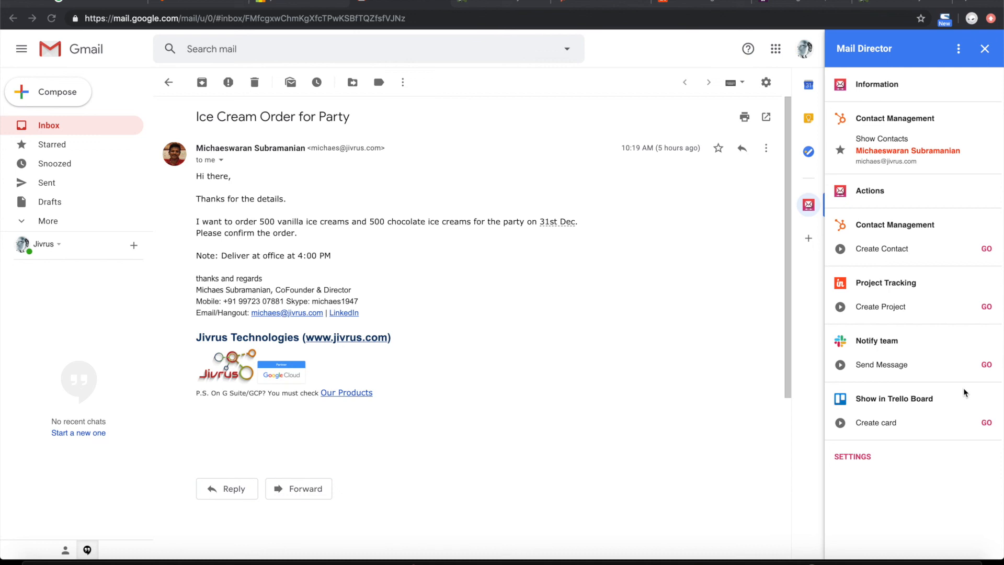
Return to Gmail and start creating another service in Mail Director's settings
{"action": "left_click", "coordinate": [857, 457]}
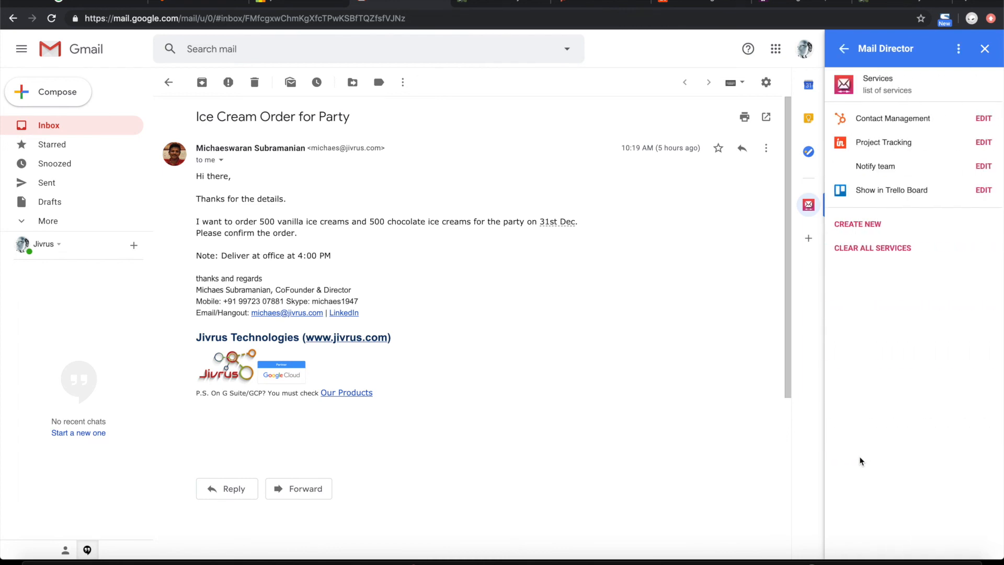
{"action": "left_click", "coordinate": [872, 224]}
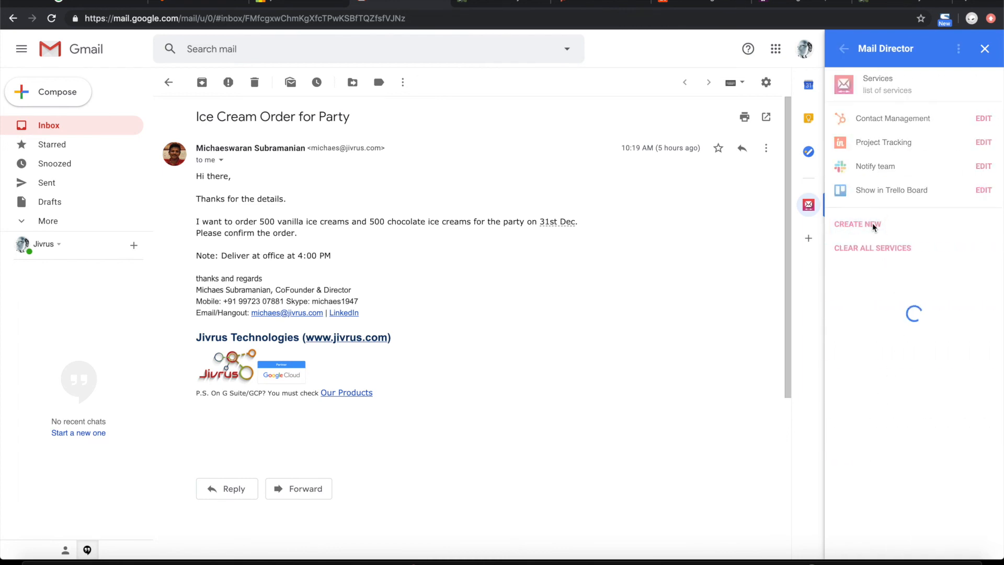